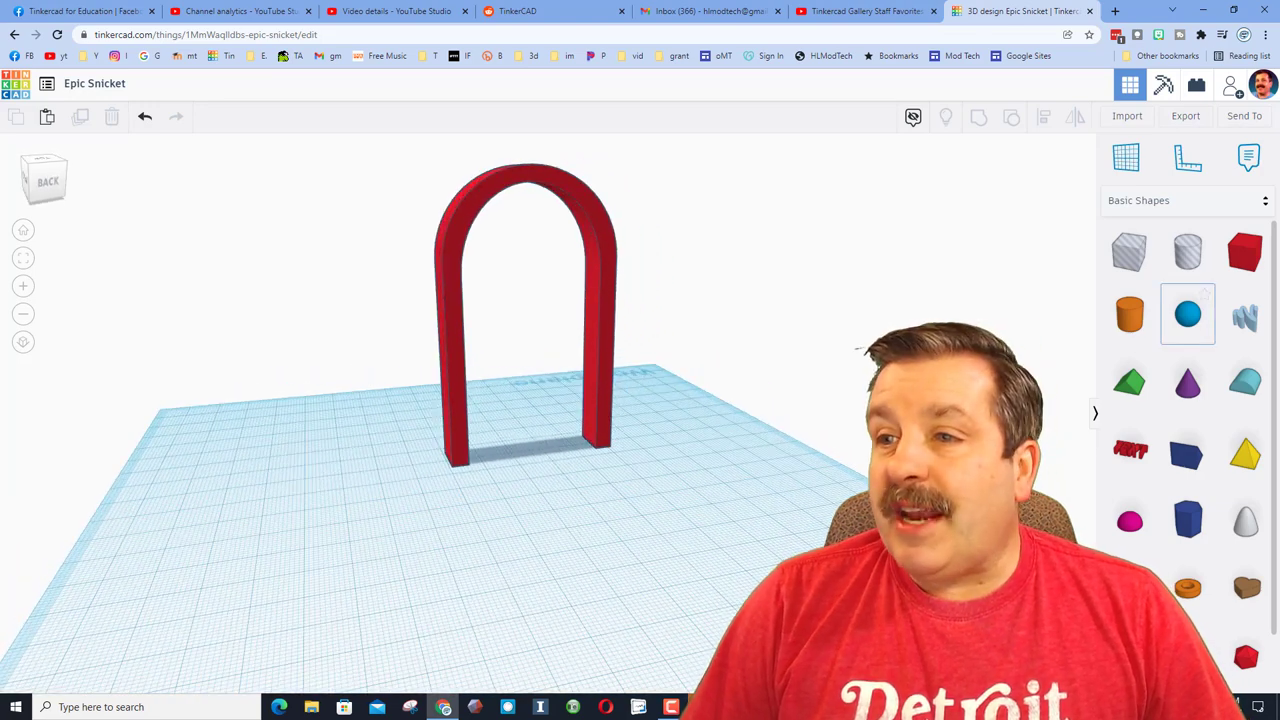
# Place a Bent Pipe from the Shape Generators library on the workplane near the red arch
pyautogui.click(1187, 200)
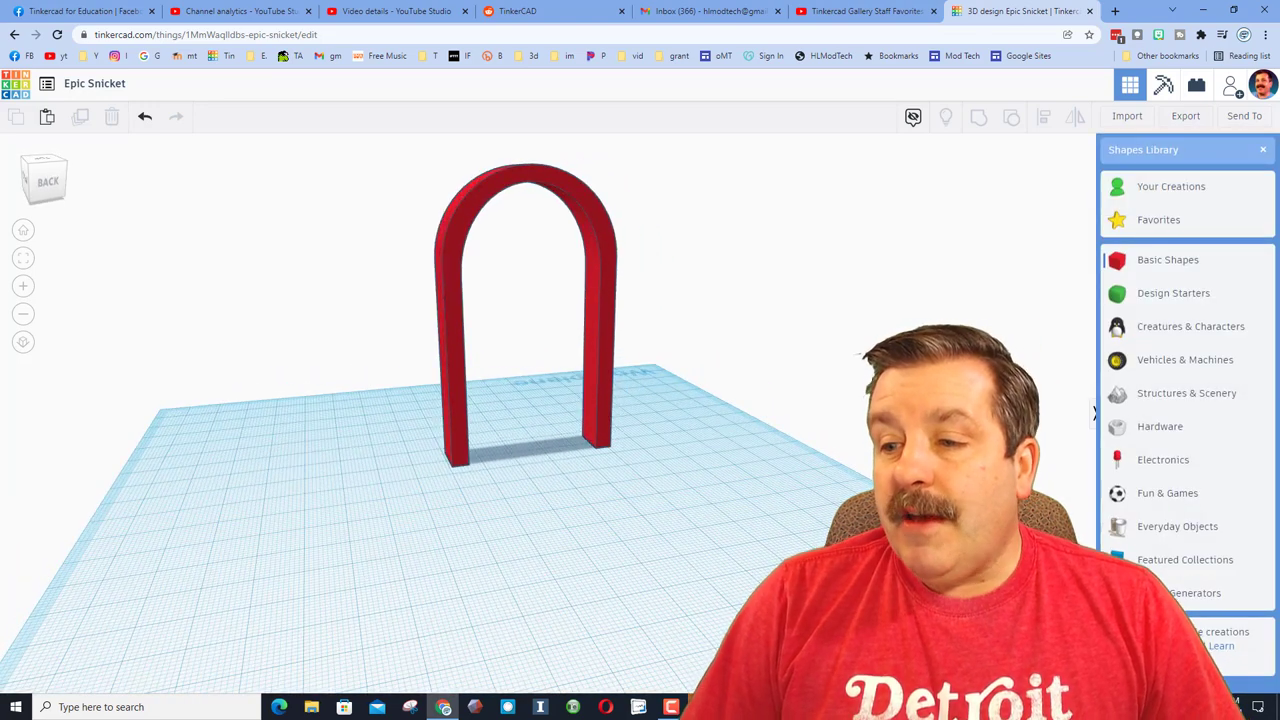
pyautogui.click(1192, 593)
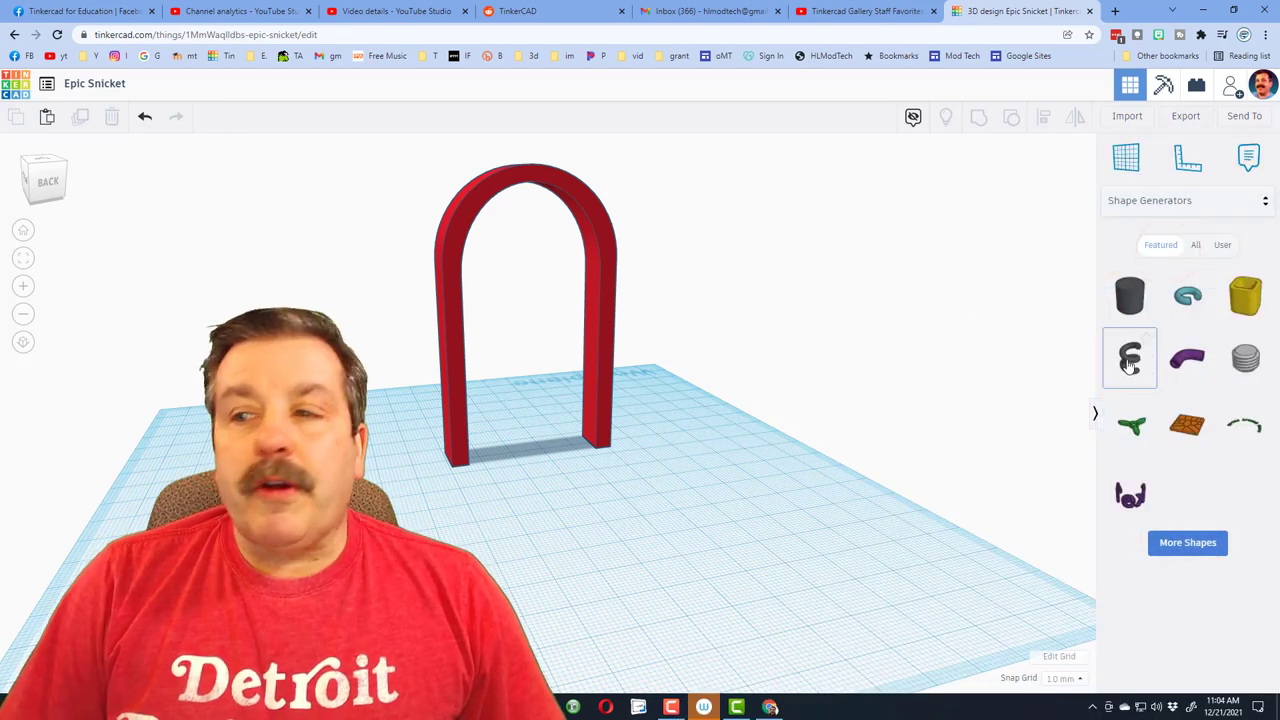
pyautogui.moveTo(1187, 357); pyautogui.dragTo(660, 509)
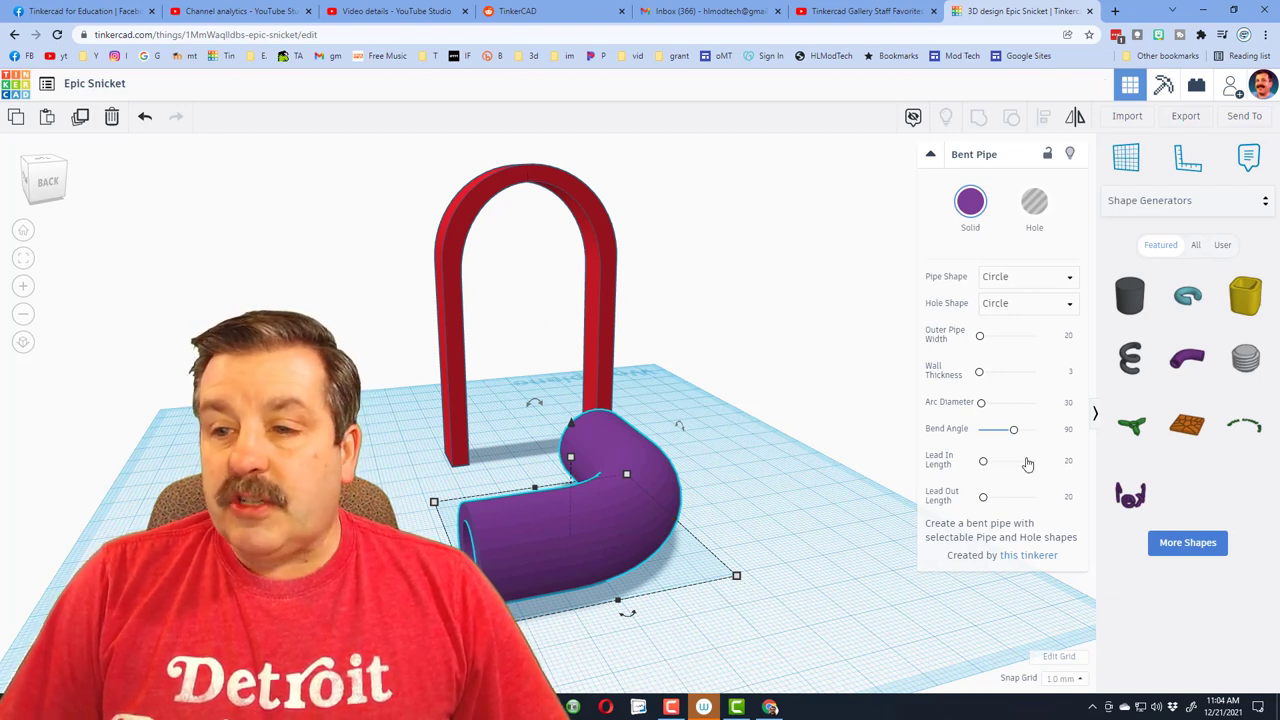
# Set the bent pipe's Bend Angle to 180 and both its Lead In Length and Lead Out Length to 25
pyautogui.click(1066, 430)
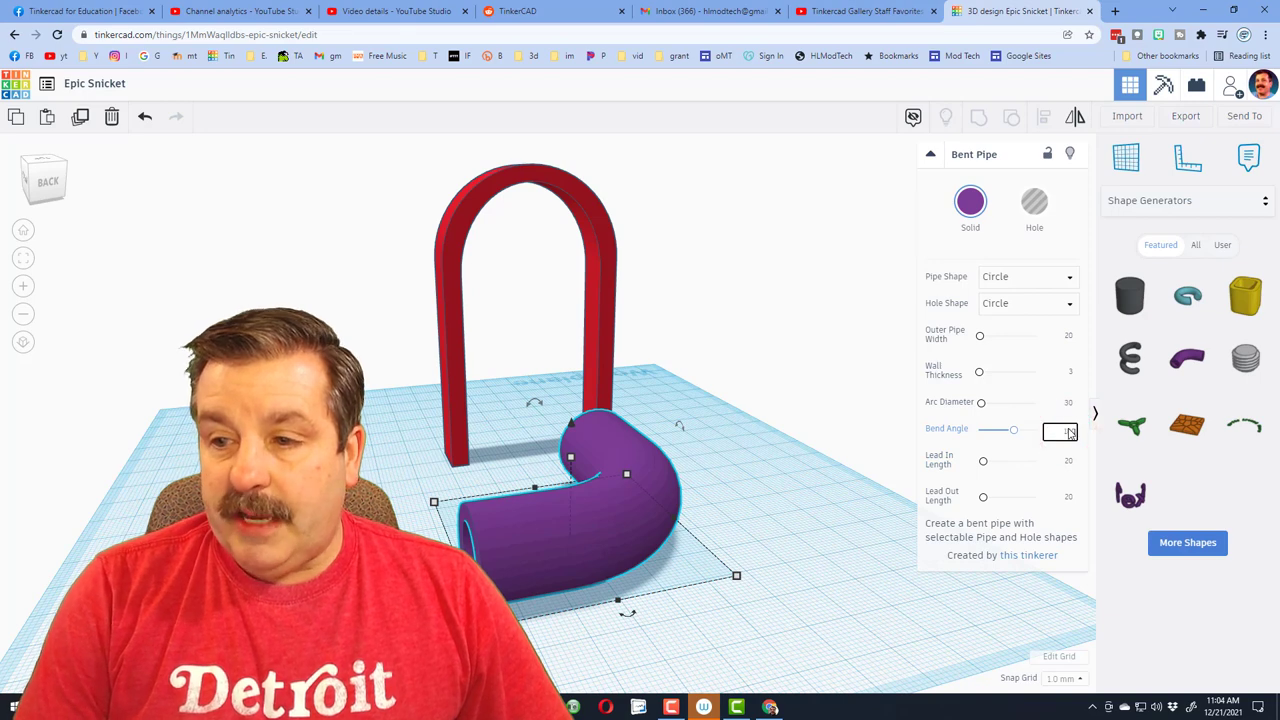
pyautogui.write('180')
pyautogui.press('Return')
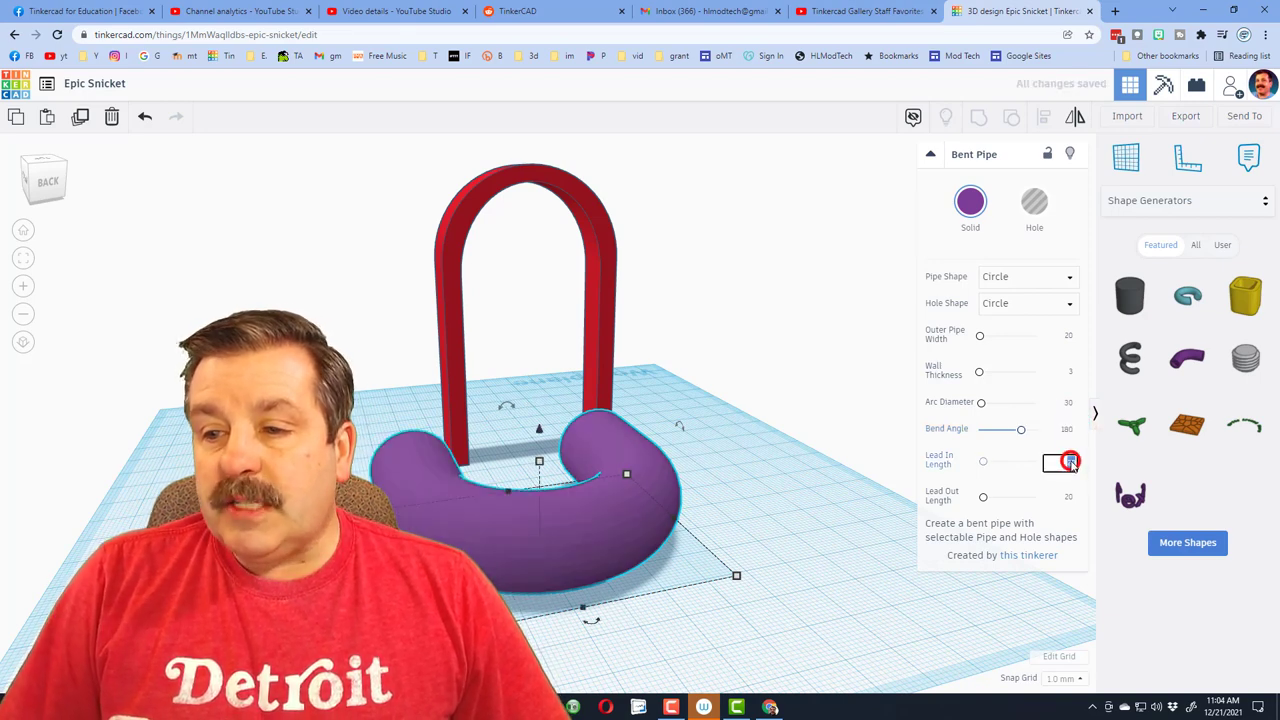
pyautogui.write('25')
pyautogui.press('Return')
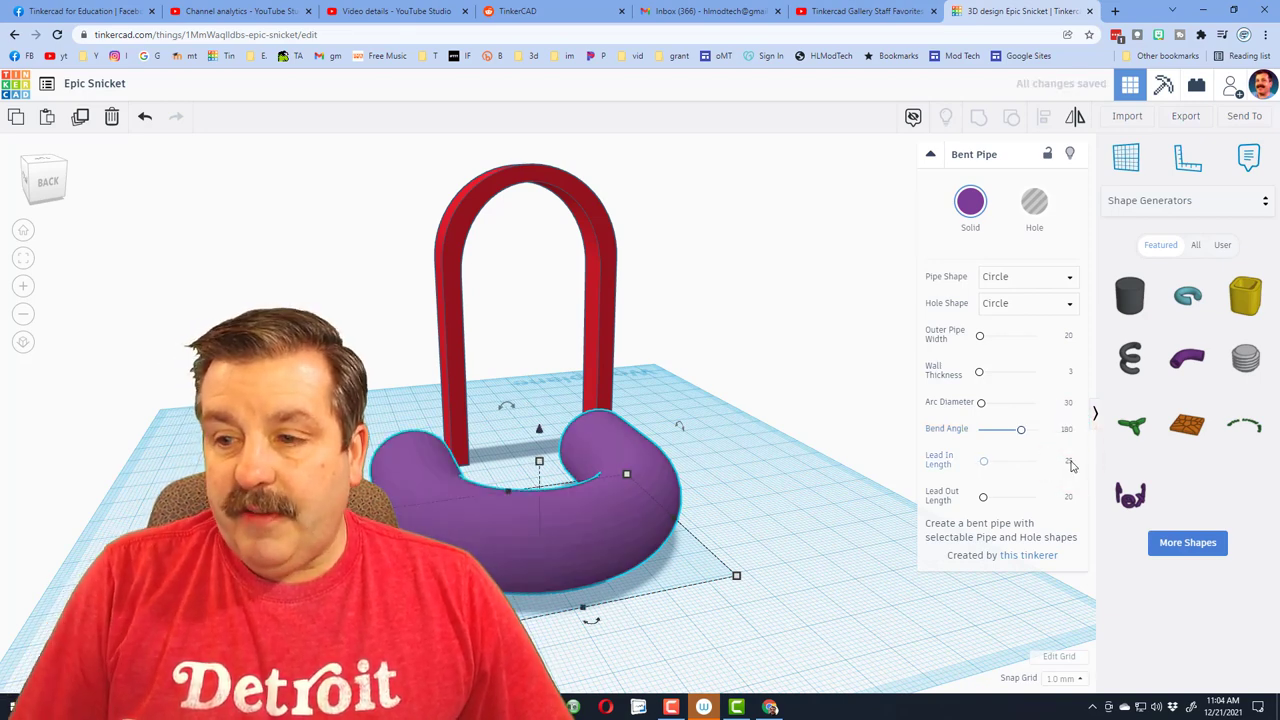
pyautogui.click(1070, 497)
pyautogui.write('25')
pyautogui.press('Return')
# Stand the bent pipe upright with a 90° rotation and move it onto the workplane in front of the red arch
pyautogui.moveTo(556, 574); pyautogui.dragTo(940, 560, button='right')
pyautogui.moveTo(567, 398); pyautogui.dragTo(536, 446)
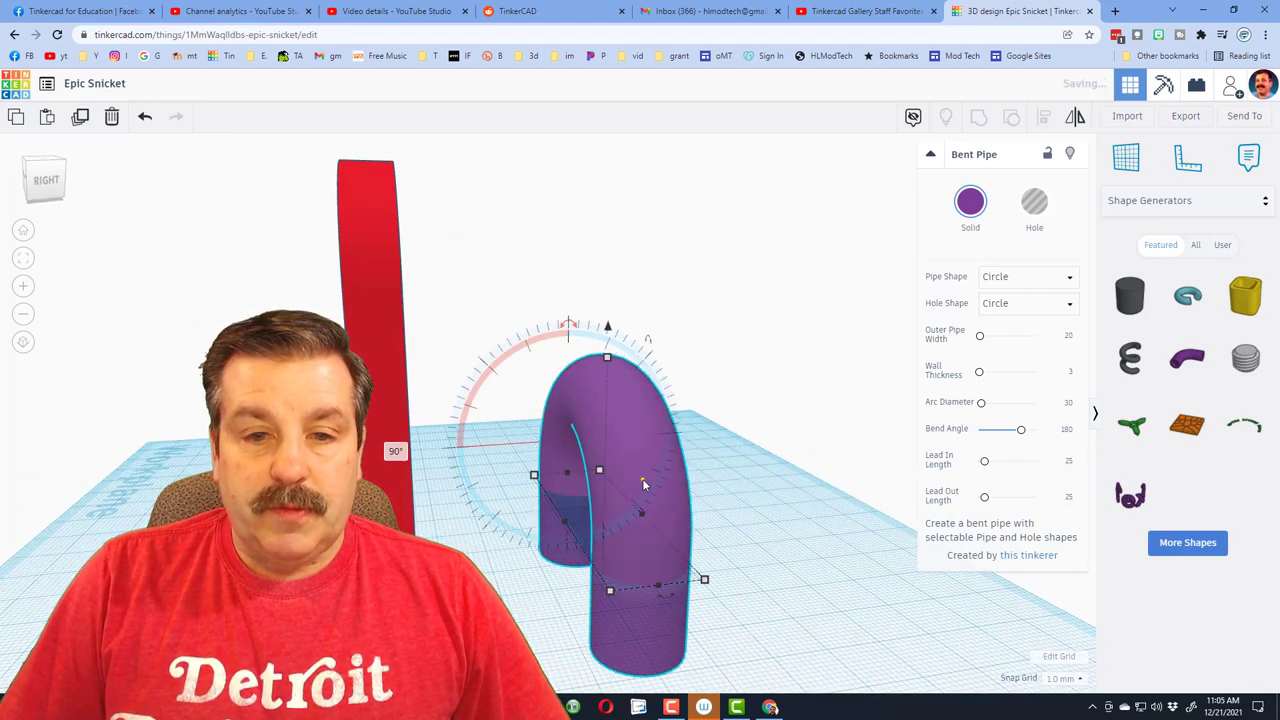
pyautogui.moveTo(642, 480); pyautogui.dragTo(560, 541, button='right')
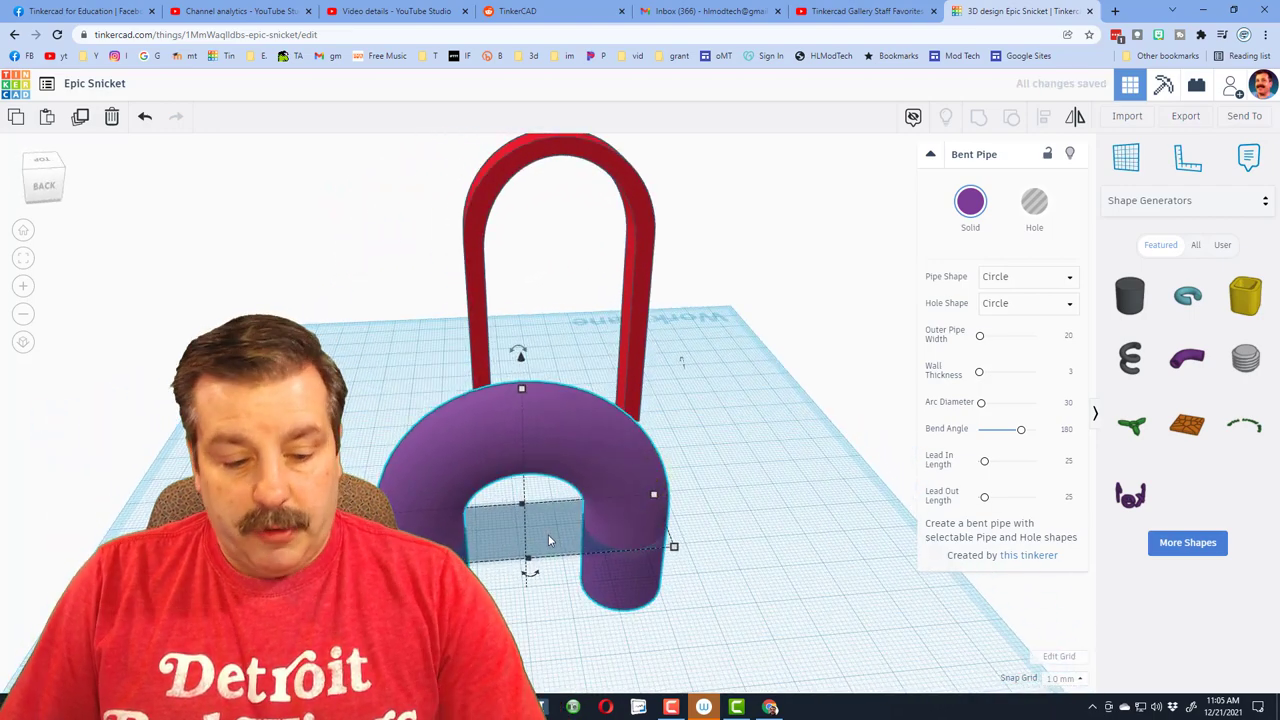
pyautogui.moveTo(614, 451); pyautogui.dragTo(645, 394)
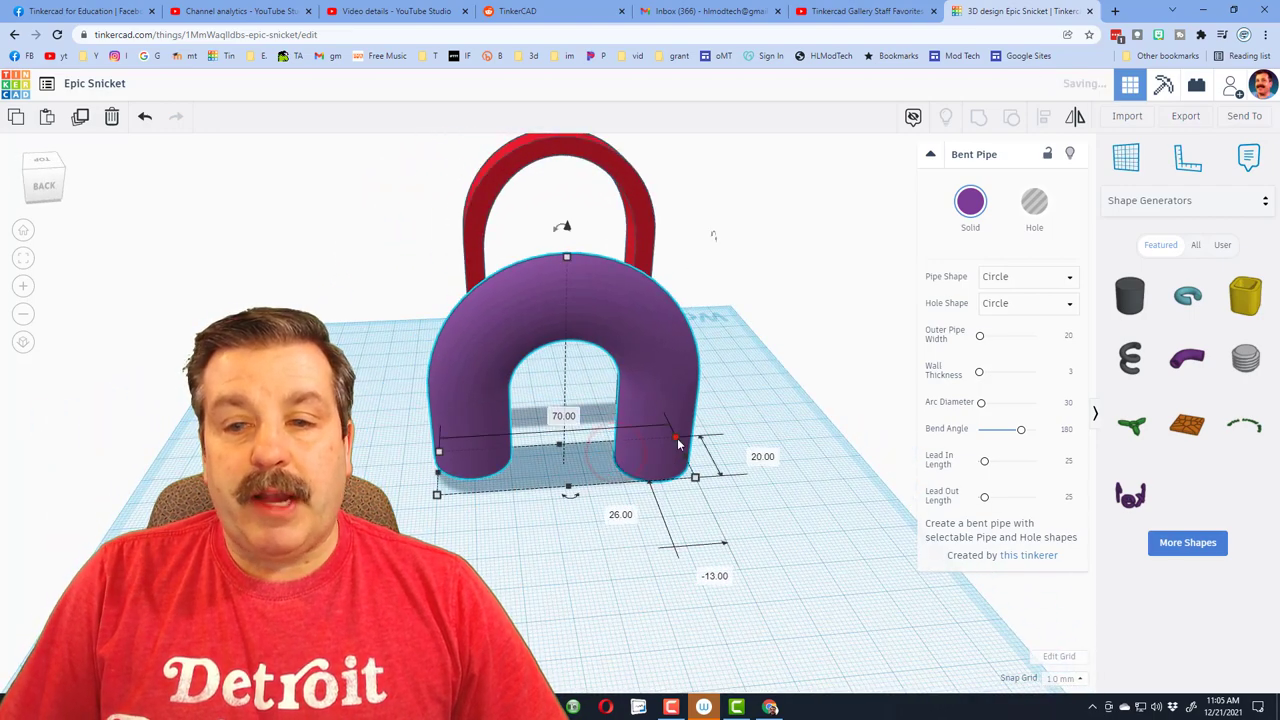
# Set the bent pipe's Outer Pipe Width to 10 and move the pipe closer to the red arch
pyautogui.click(1070, 338)
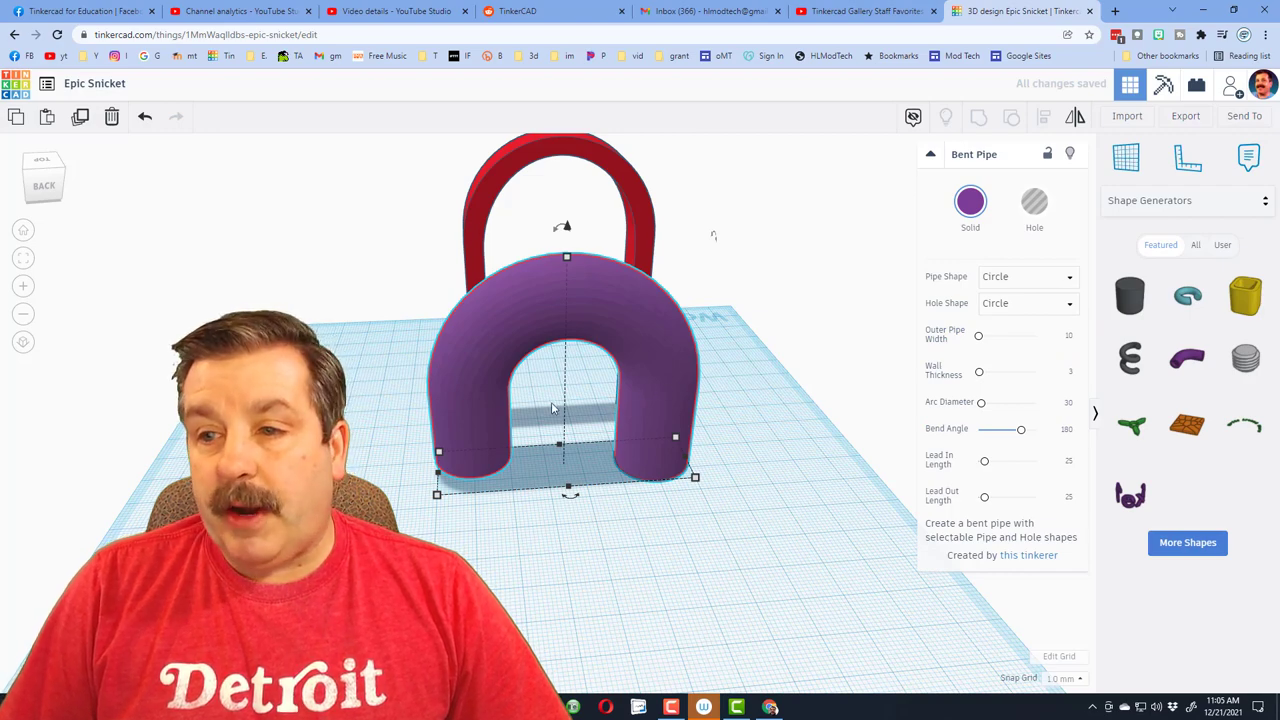
pyautogui.moveTo(514, 513)
pyautogui.mouseDown(button='right')
pyautogui.moveTo(763, 494)
pyautogui.moveTo(444, 488)
pyautogui.mouseUp(button='right')
pyautogui.moveTo(541, 472); pyautogui.dragTo(521, 447)
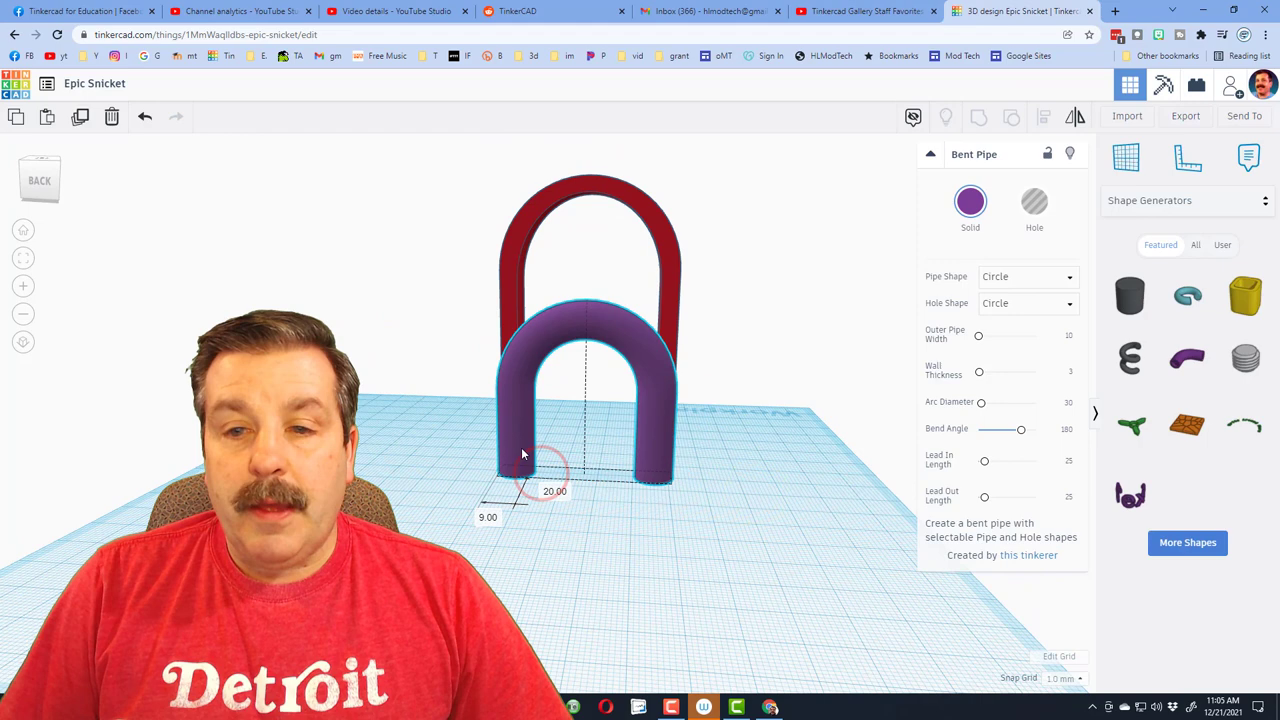
# Set the bent pipe's Lead In Length and Lead Out Length to 50
pyautogui.click(1068, 463)
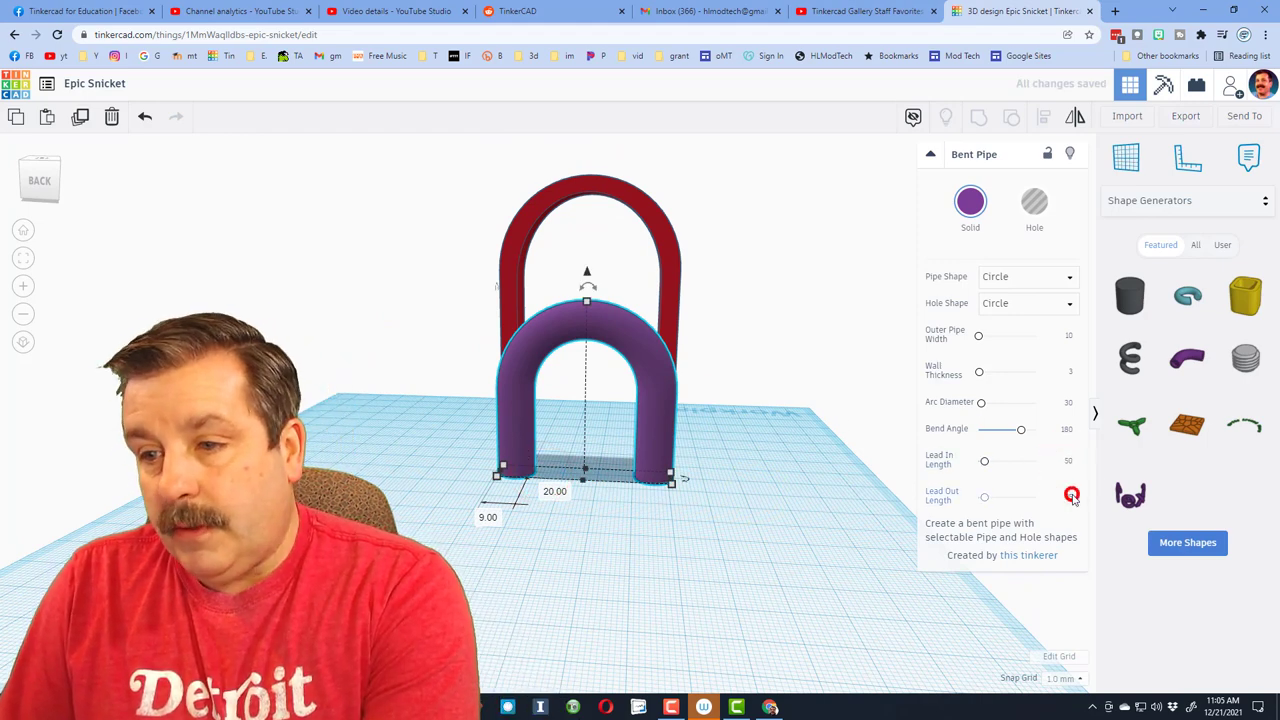
pyautogui.click(1071, 494)
pyautogui.write('50')
pyautogui.press('Return')
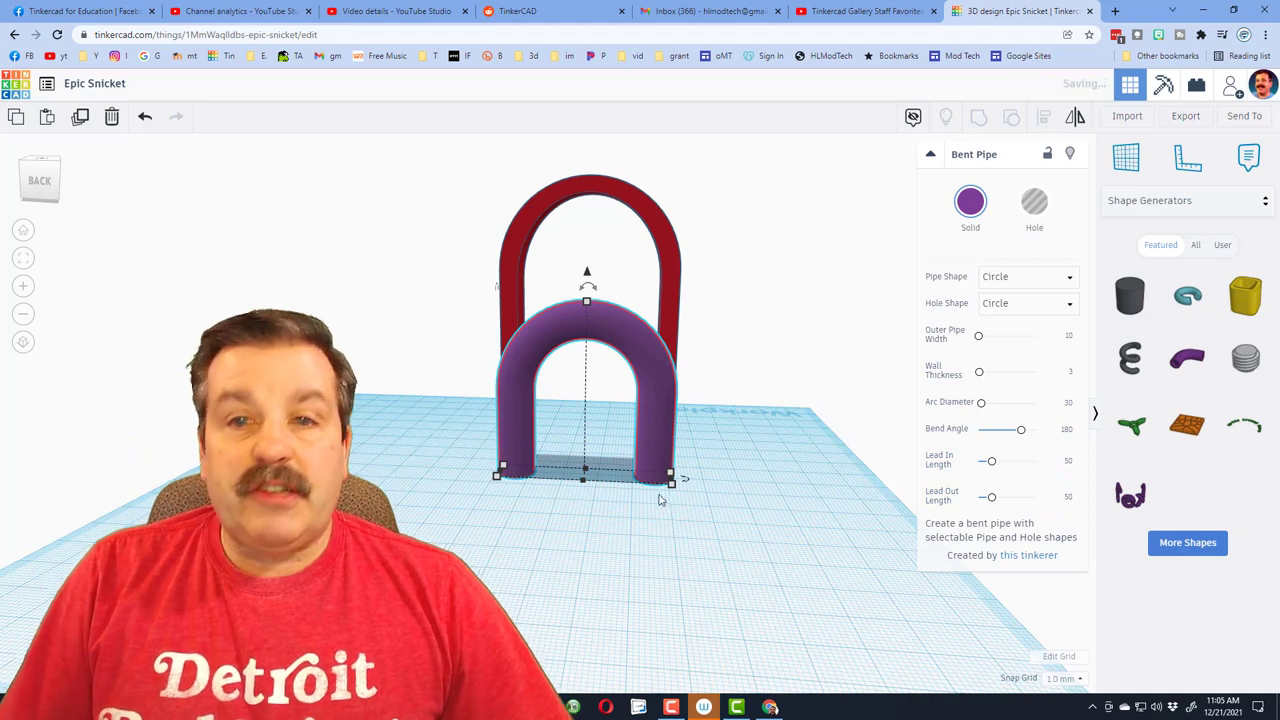
pyautogui.moveTo(648, 499); pyautogui.dragTo(388, 293, button='right')
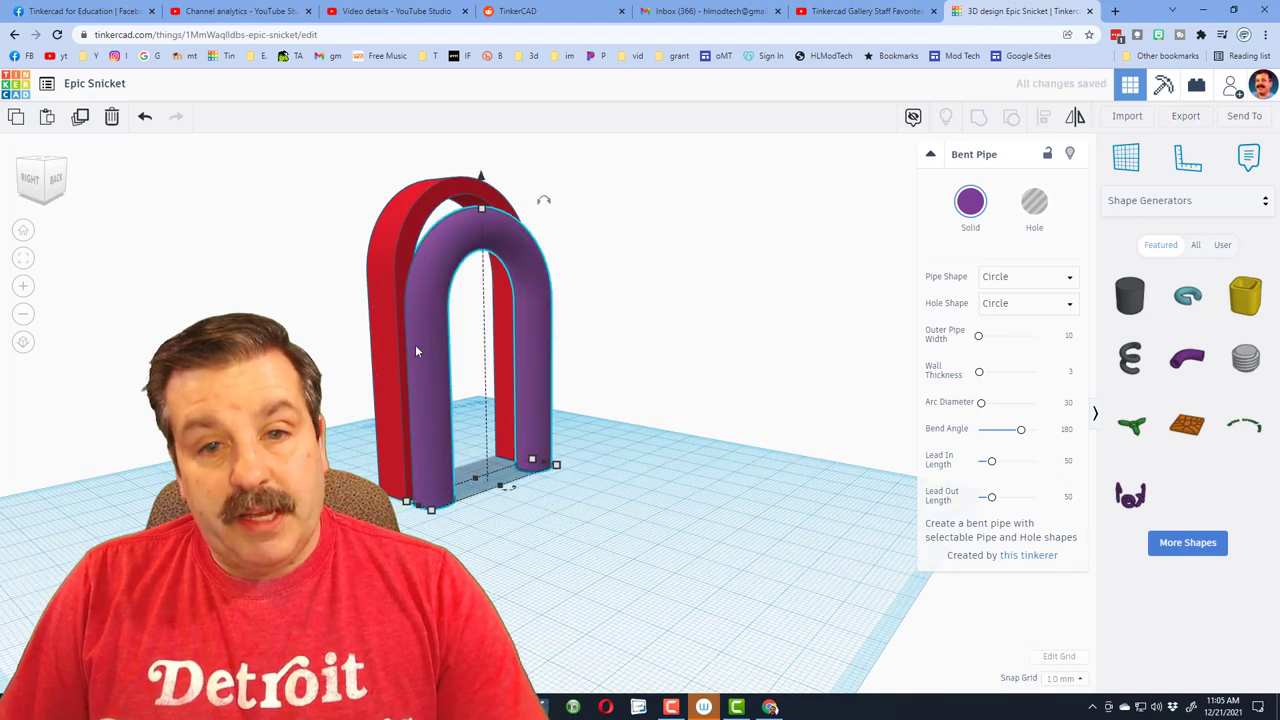
pyautogui.keyDown('shift'); pyautogui.click(385, 354); pyautogui.keyUp('shift')
pyautogui.click(1009, 118)
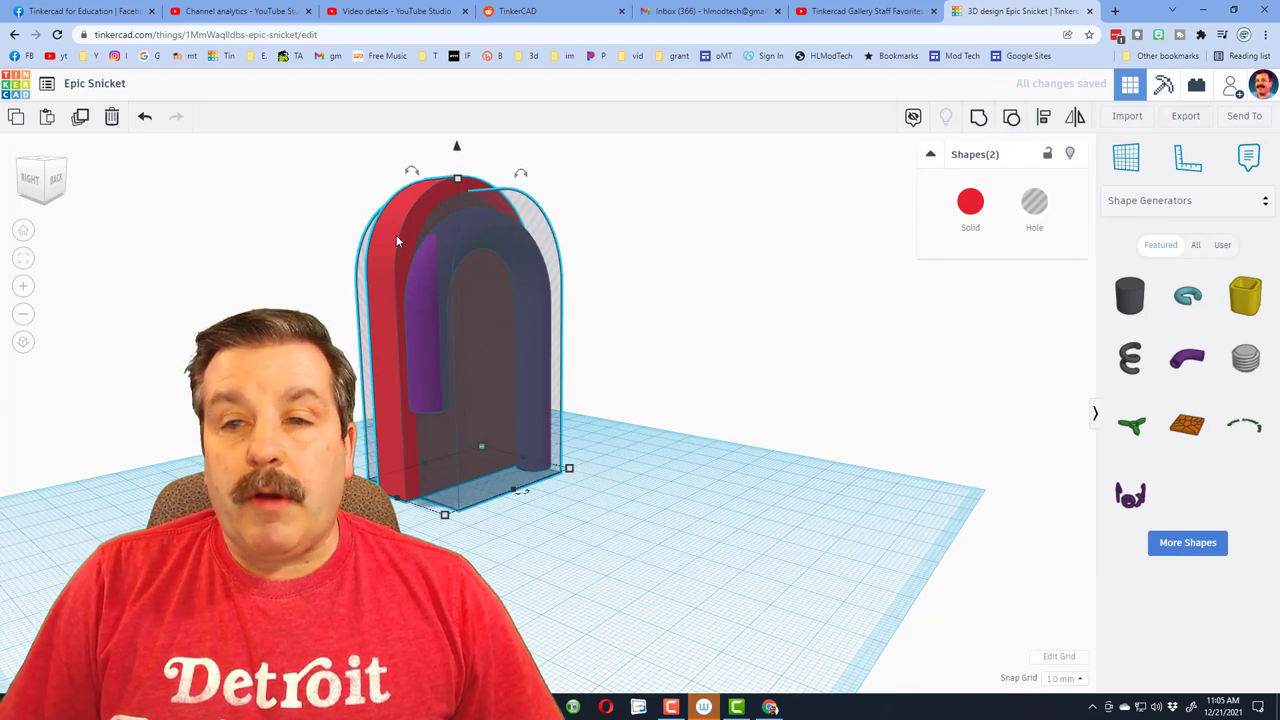
pyautogui.click(145, 117)
# Set the bent pipe's Lead In Length and Lead Out Length to 55
pyautogui.moveTo(660, 436); pyautogui.dragTo(678, 408, button='right')
pyautogui.click(678, 408)
pyautogui.click(1068, 460)
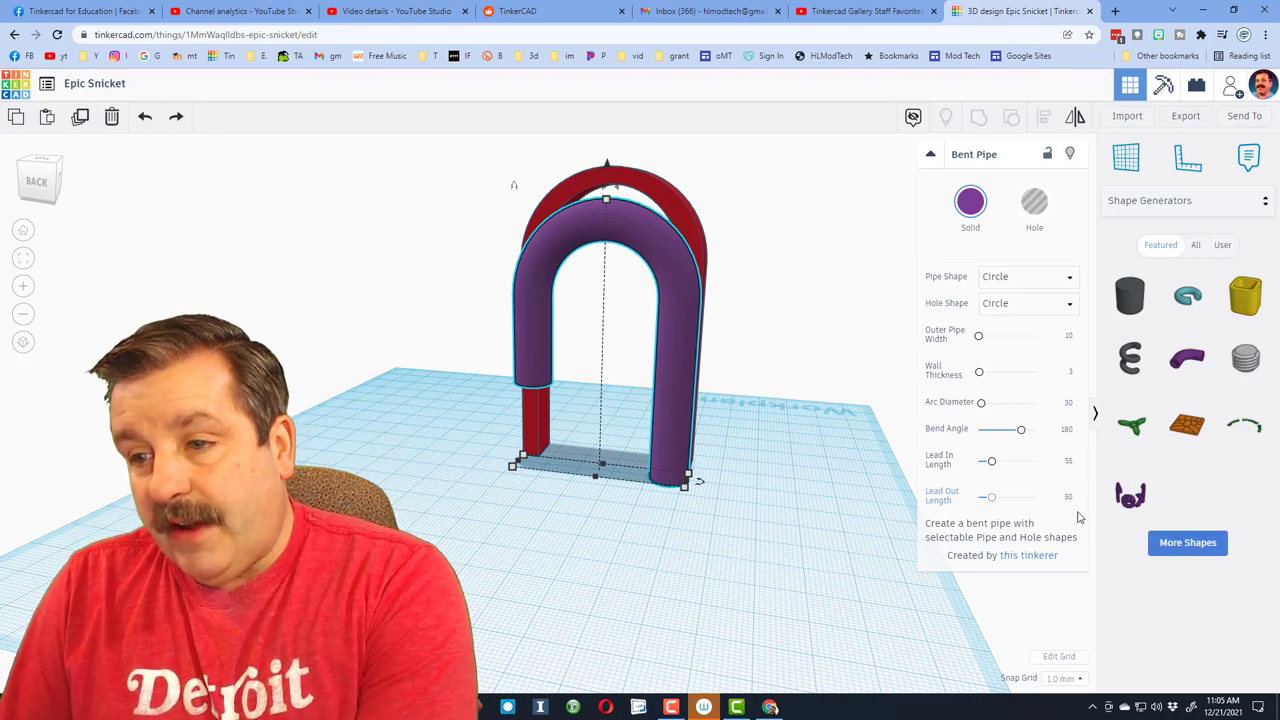
pyautogui.click(1067, 502)
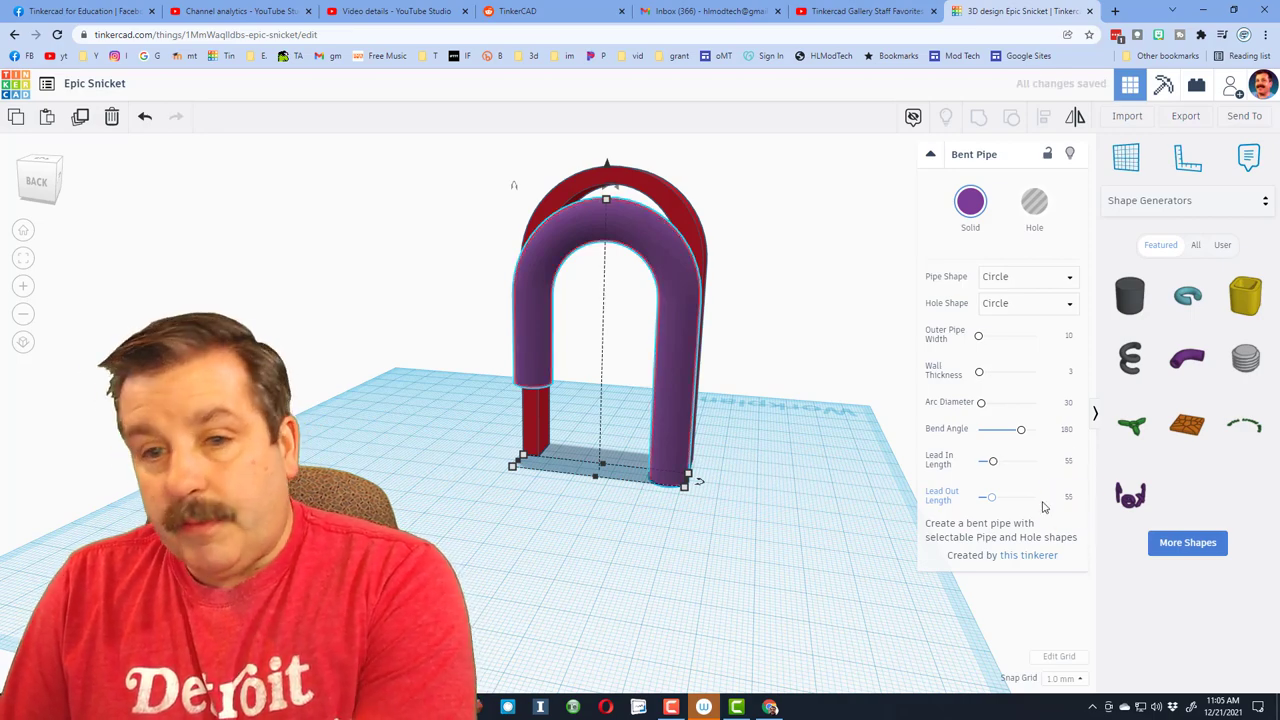
pyautogui.moveTo(598, 507); pyautogui.dragTo(718, 308, button='right')
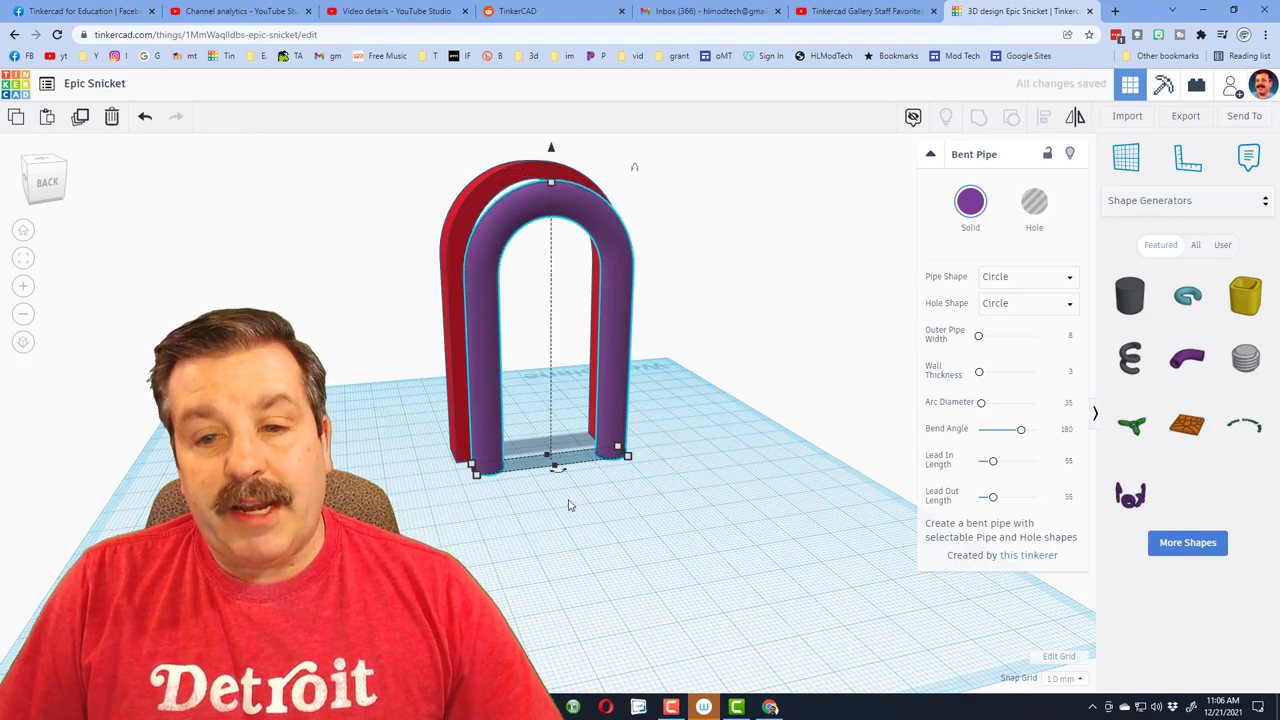
# Extend both legs of the bent pipe by setting Lead In Length and Lead Out Length to 60
pyautogui.moveTo(531, 487); pyautogui.dragTo(615, 463, button='right')
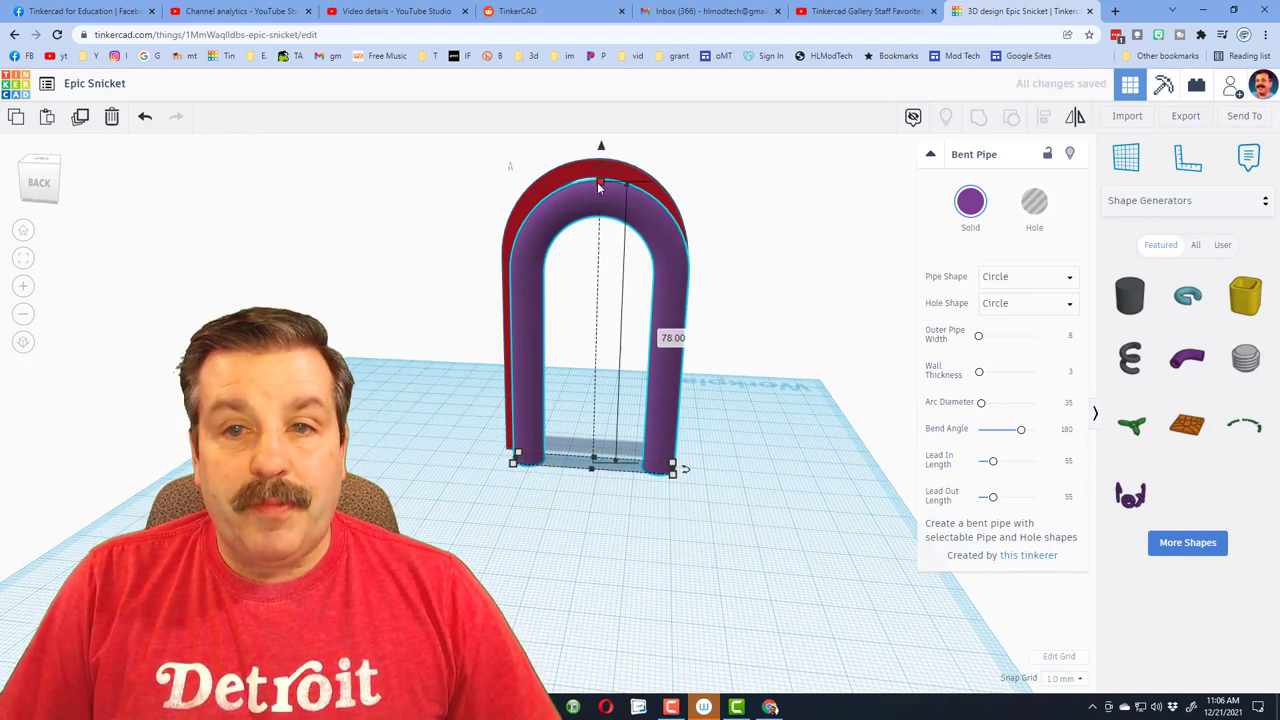
pyautogui.write('60')
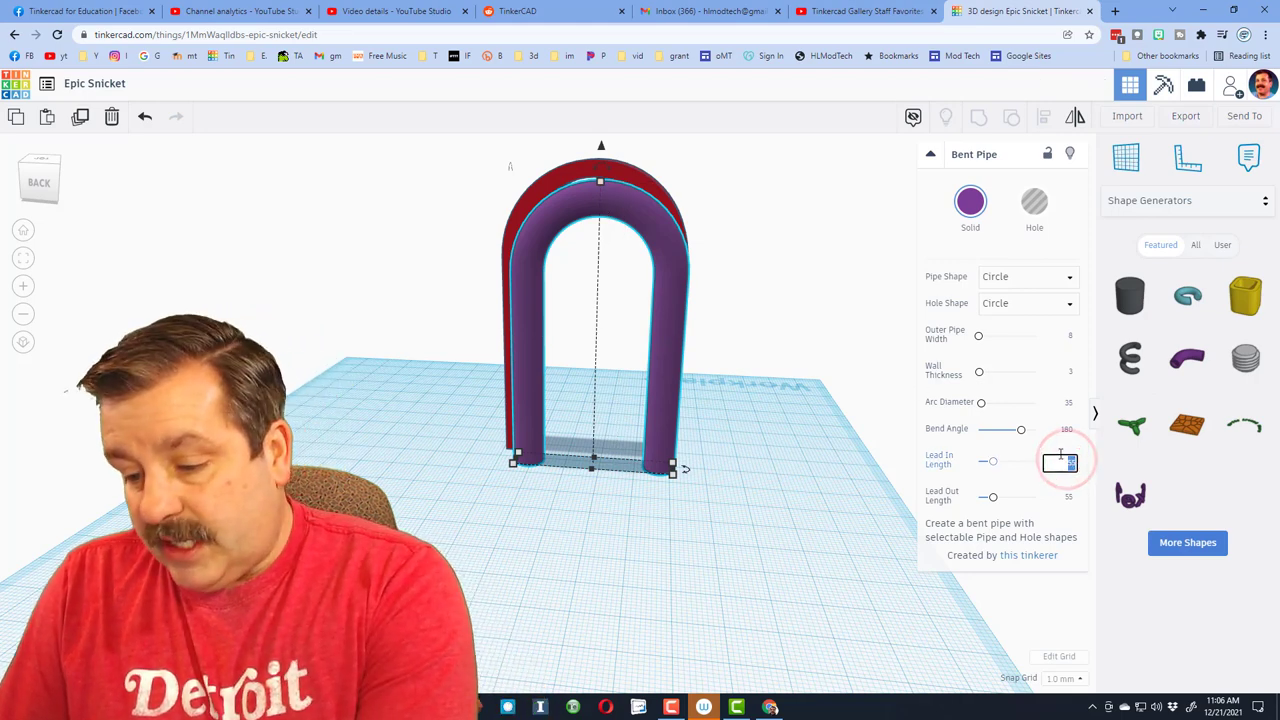
pyautogui.press('Return')
pyautogui.click(1067, 498)
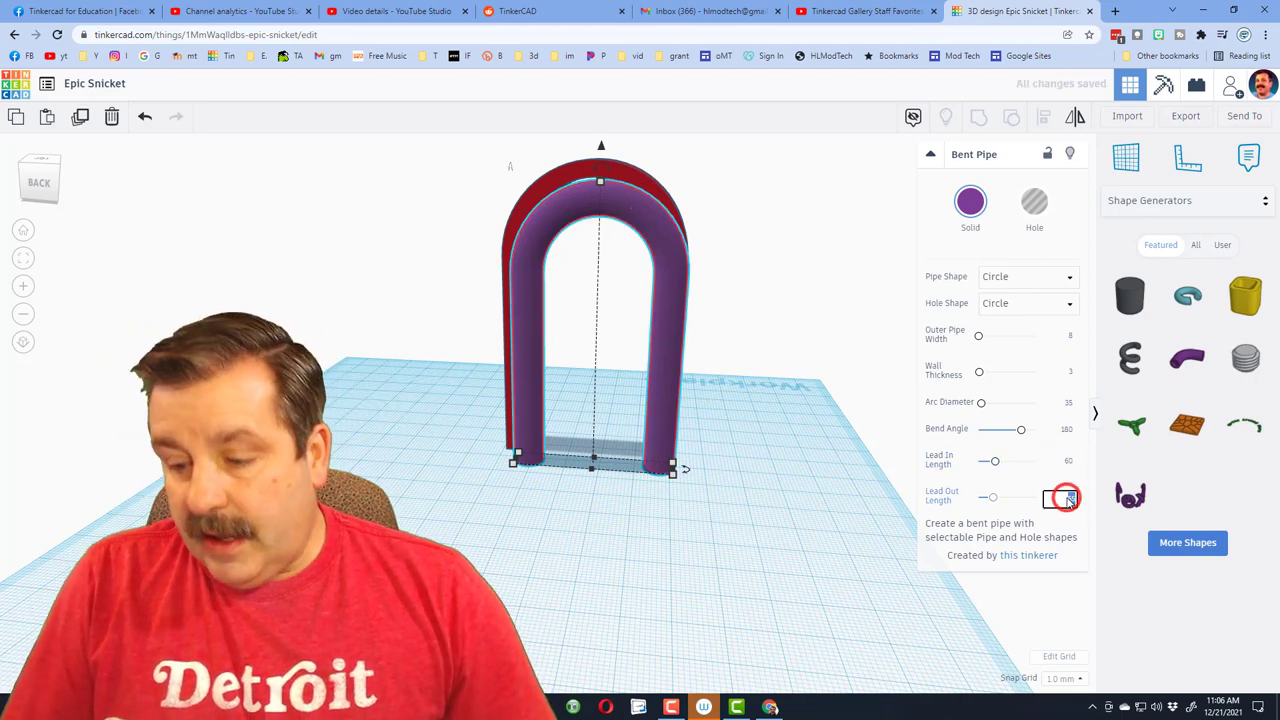
pyautogui.press('Return')
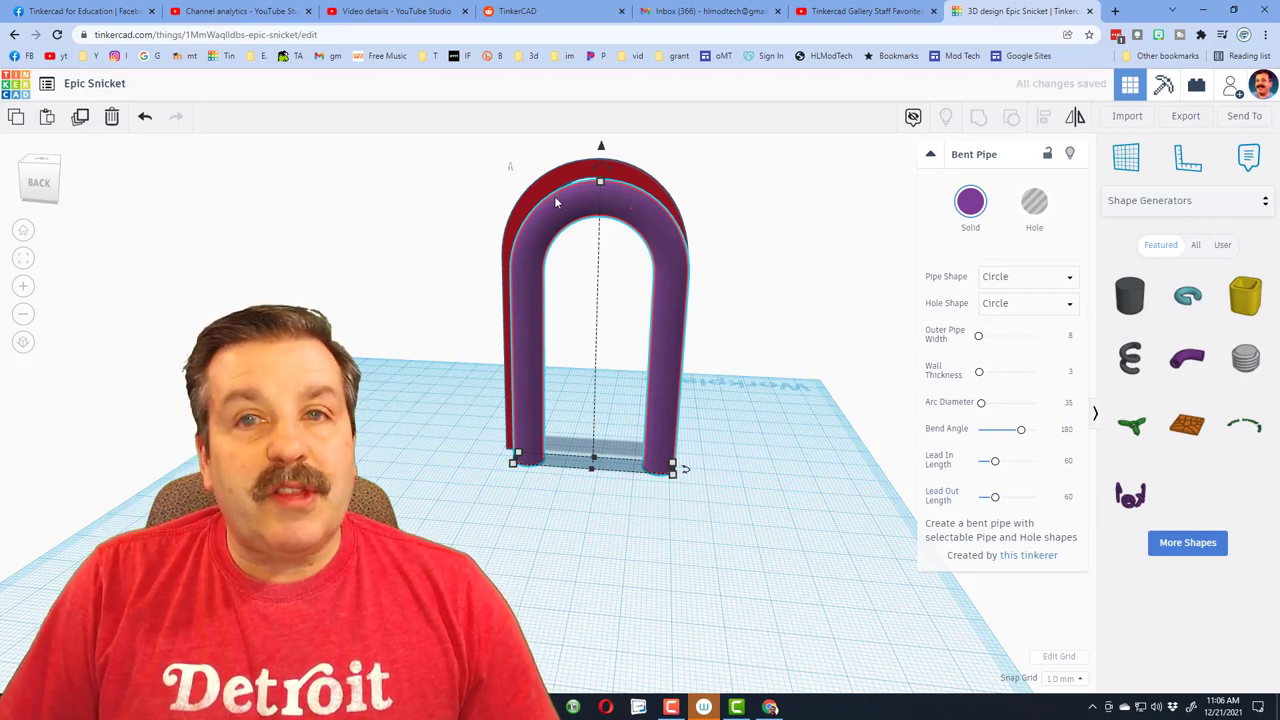
# Reselect the lengthened bent pipe so that it stands on the workplane beside the red arch
pyautogui.moveTo(463, 486); pyautogui.dragTo(600, 486, button='right')
pyautogui.click(503, 586)
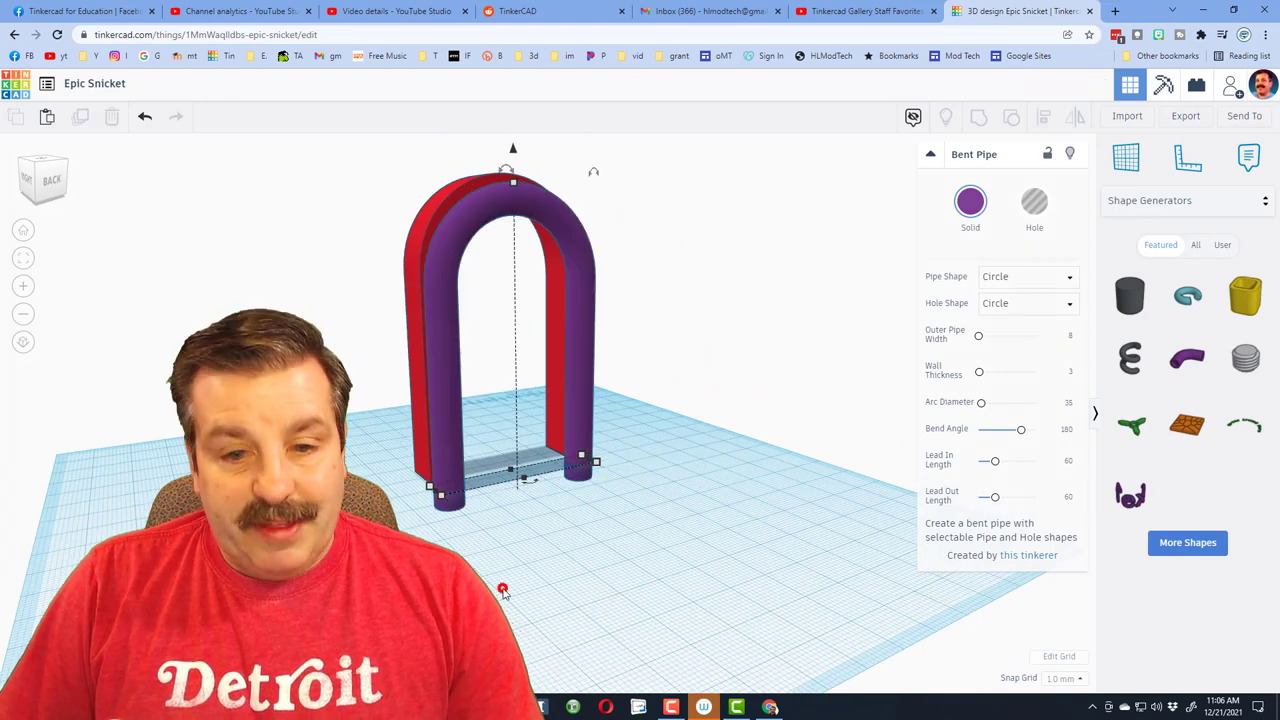
pyautogui.click(448, 487)
pyautogui.moveTo(505, 528)
pyautogui.mouseDown(button='right')
pyautogui.moveTo(803, 543)
pyautogui.moveTo(471, 523)
pyautogui.moveTo(520, 515)
pyautogui.mouseUp(button='right')
pyautogui.moveTo(549, 371); pyautogui.dragTo(503, 397, button='right')
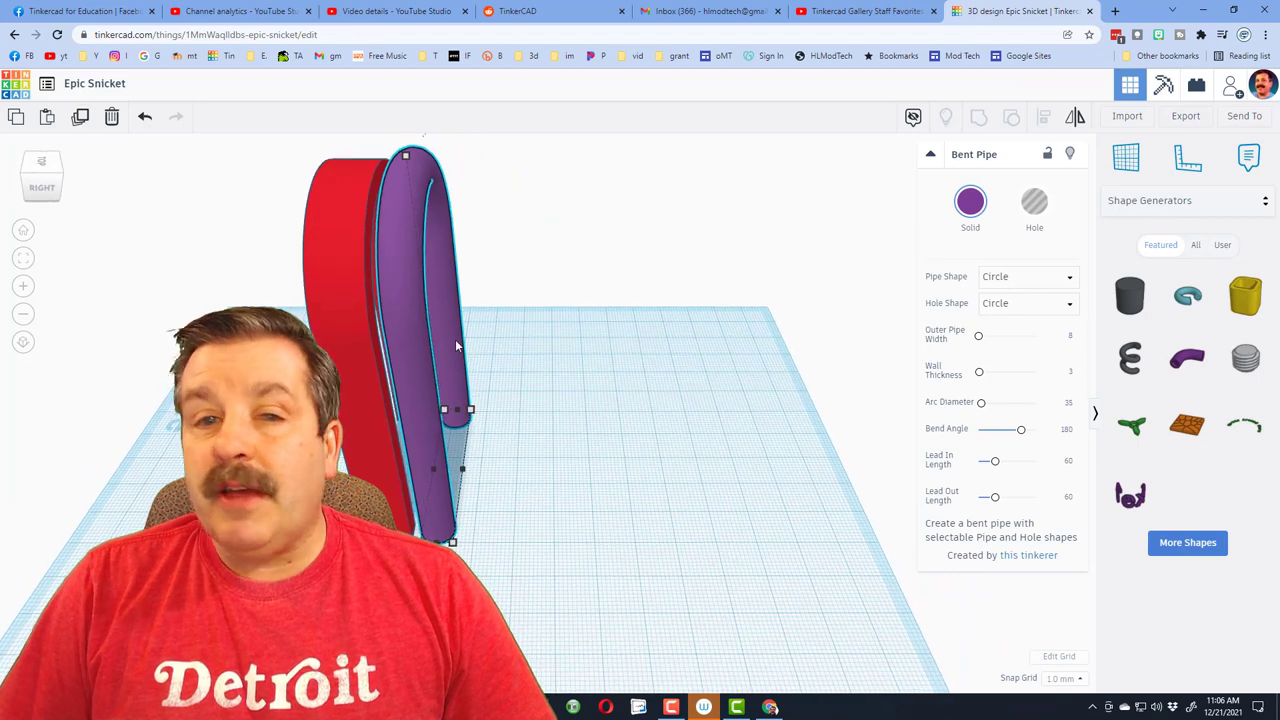
# Set the bent pipe's Wall Thickness to 4 so it is filled, and turn the pipe into a hole
pyautogui.click(1069, 372)
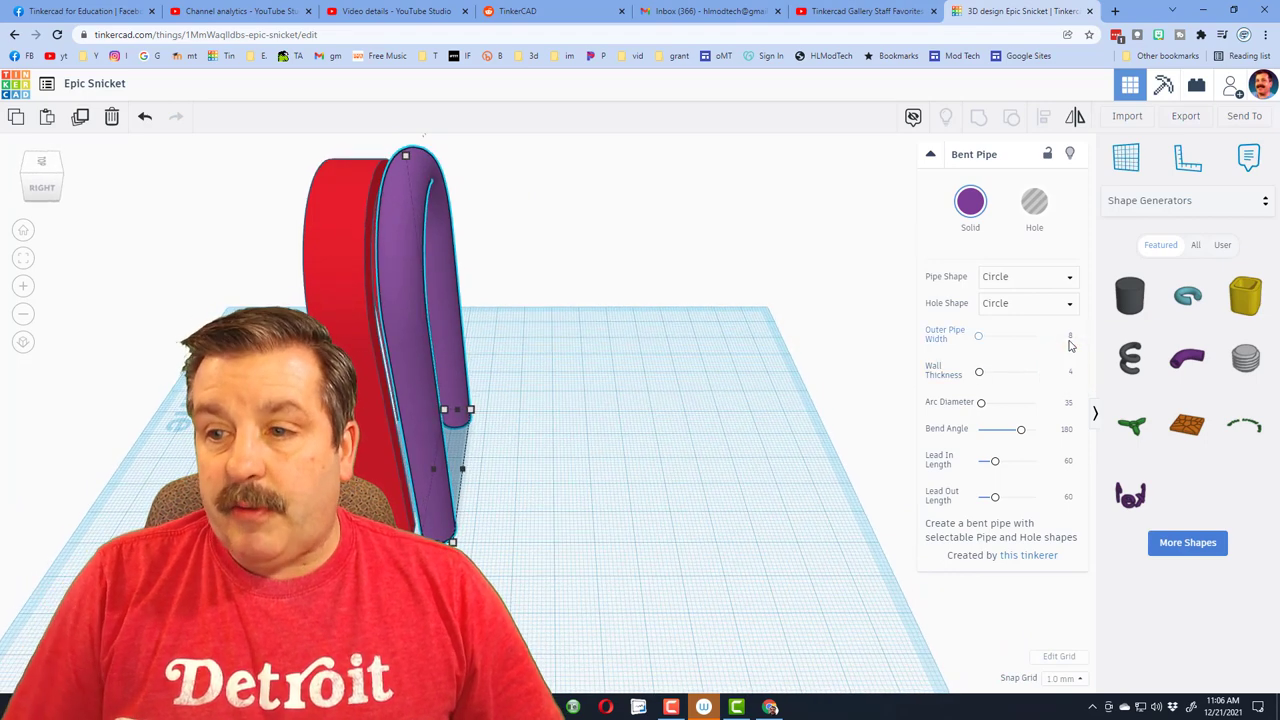
pyautogui.moveTo(466, 563); pyautogui.dragTo(414, 343, button='right')
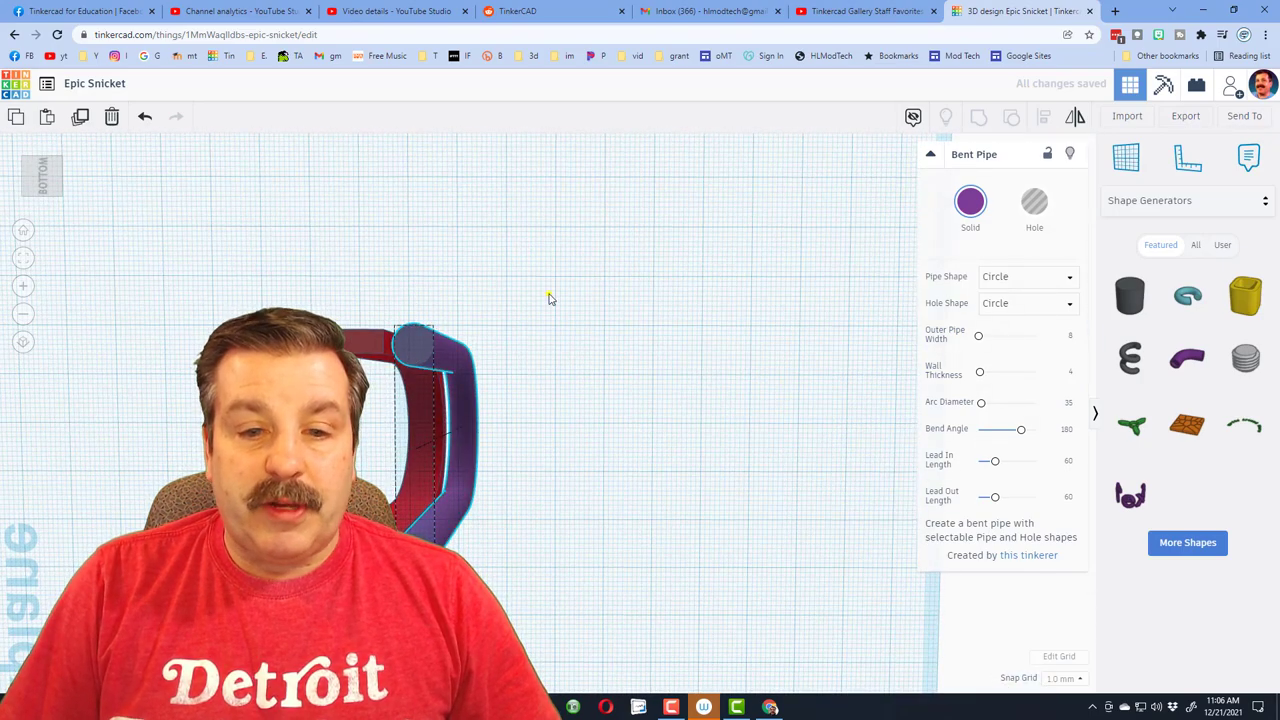
pyautogui.moveTo(549, 291); pyautogui.dragTo(554, 600, button='right')
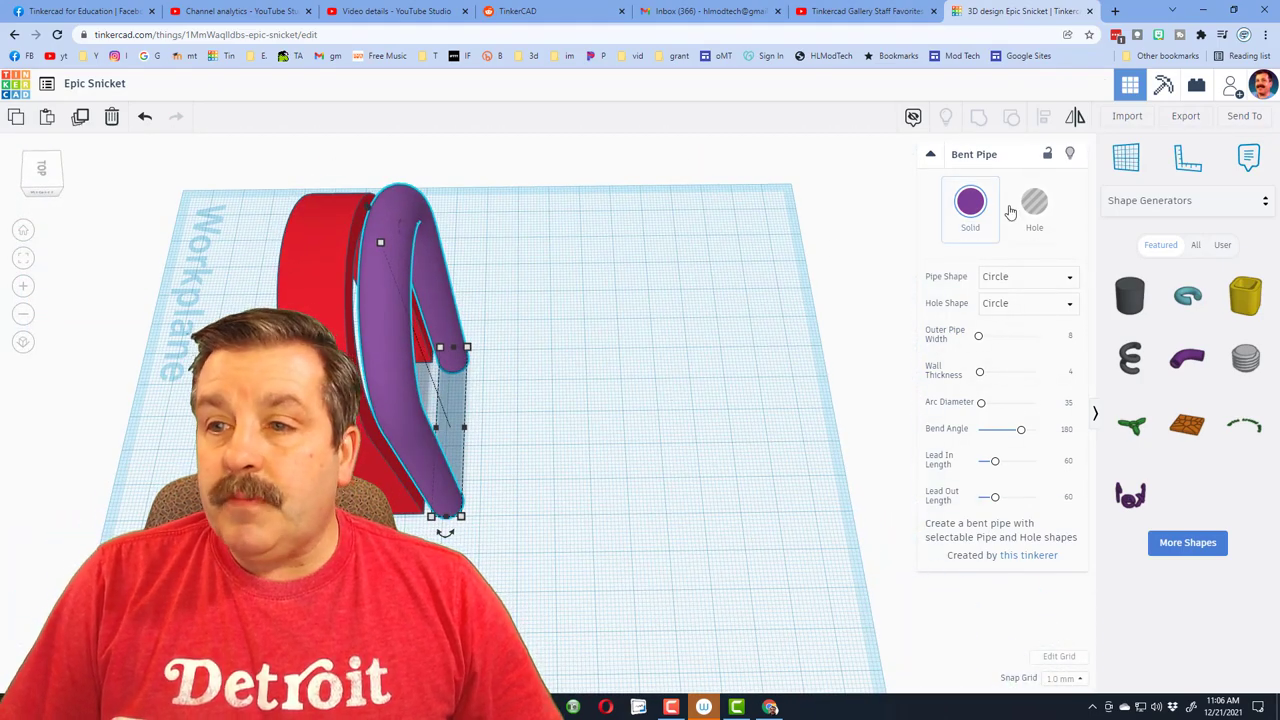
pyautogui.click(1034, 201)
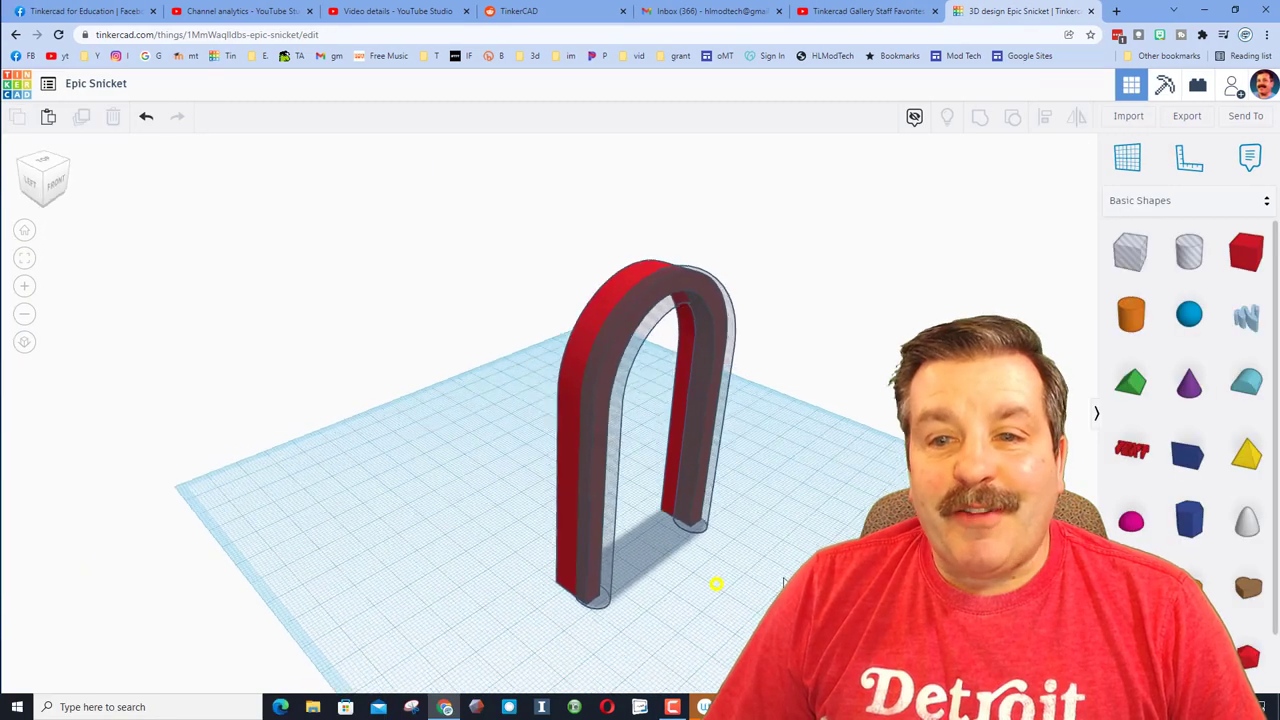
# Hide the red arch so that only the bent pipe hole is displayed
pyautogui.moveTo(714, 583); pyautogui.dragTo(571, 347, button='right')
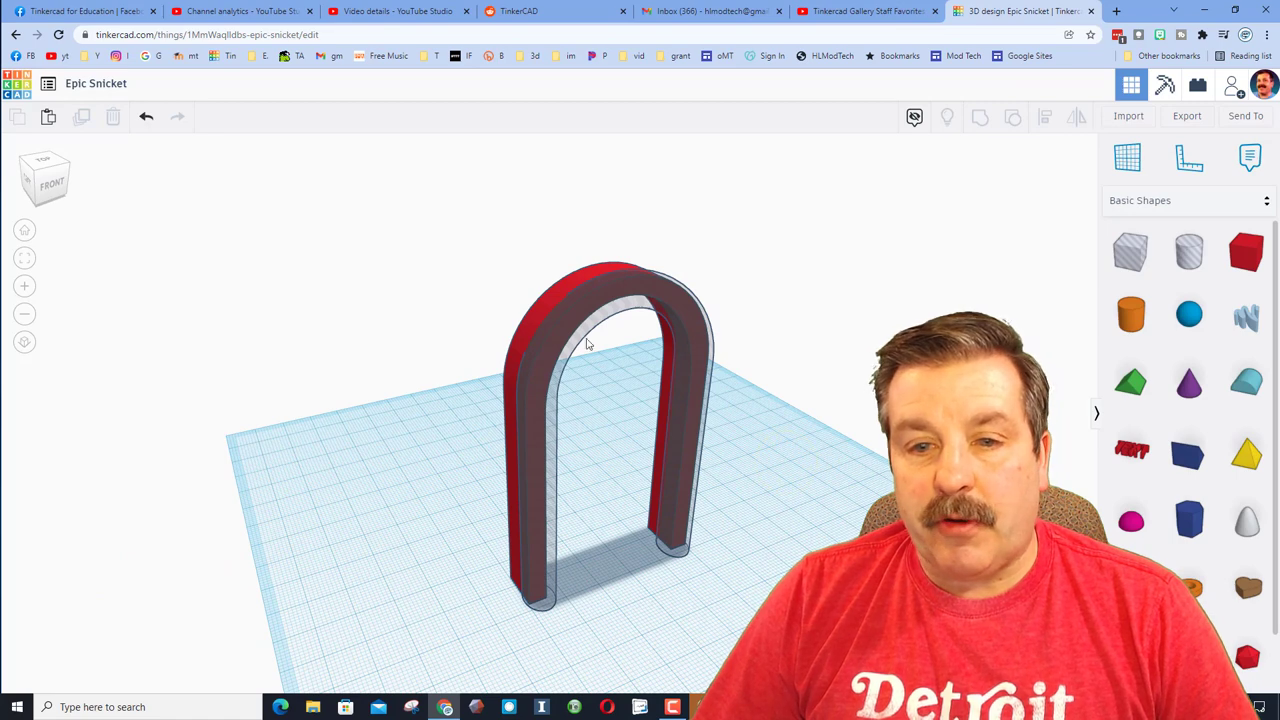
pyautogui.moveTo(531, 572); pyautogui.dragTo(640, 500, button='right')
pyautogui.click(638, 500)
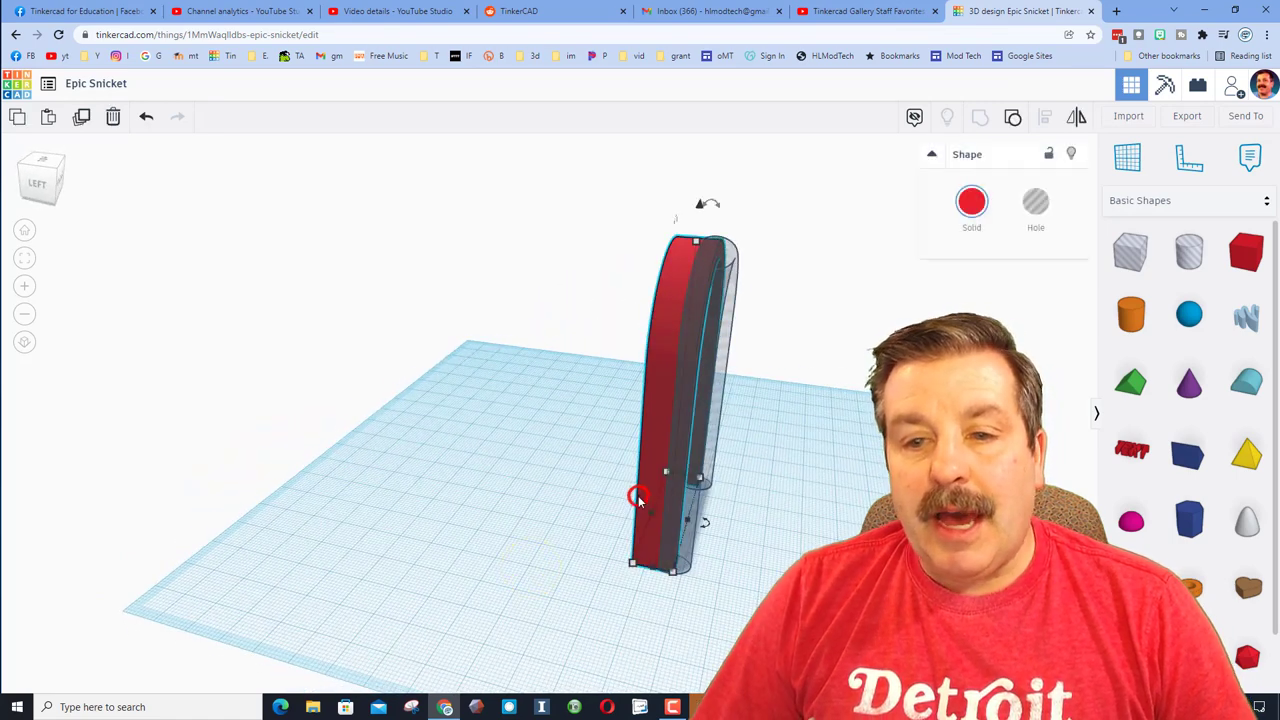
pyautogui.click(1072, 155)
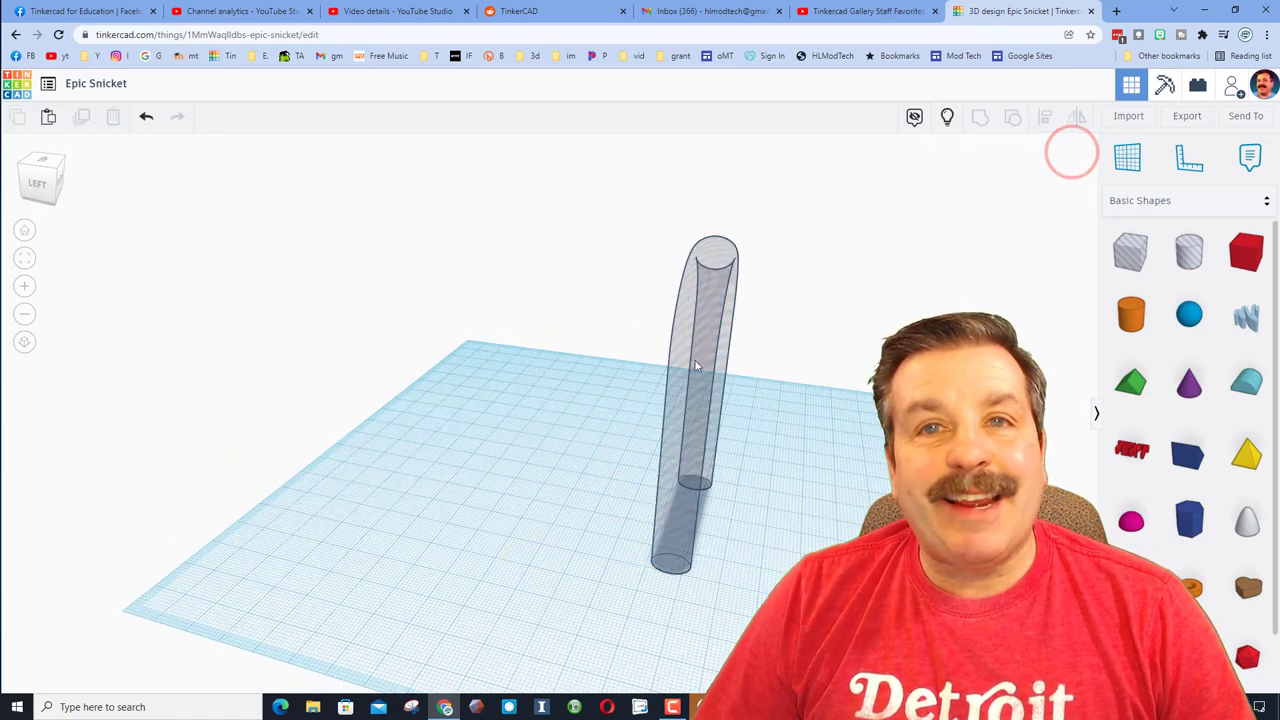
# Place a red box beside the bent pipe hole and stretch it to about 70 mm long, past both pipe legs
pyautogui.click(665, 528)
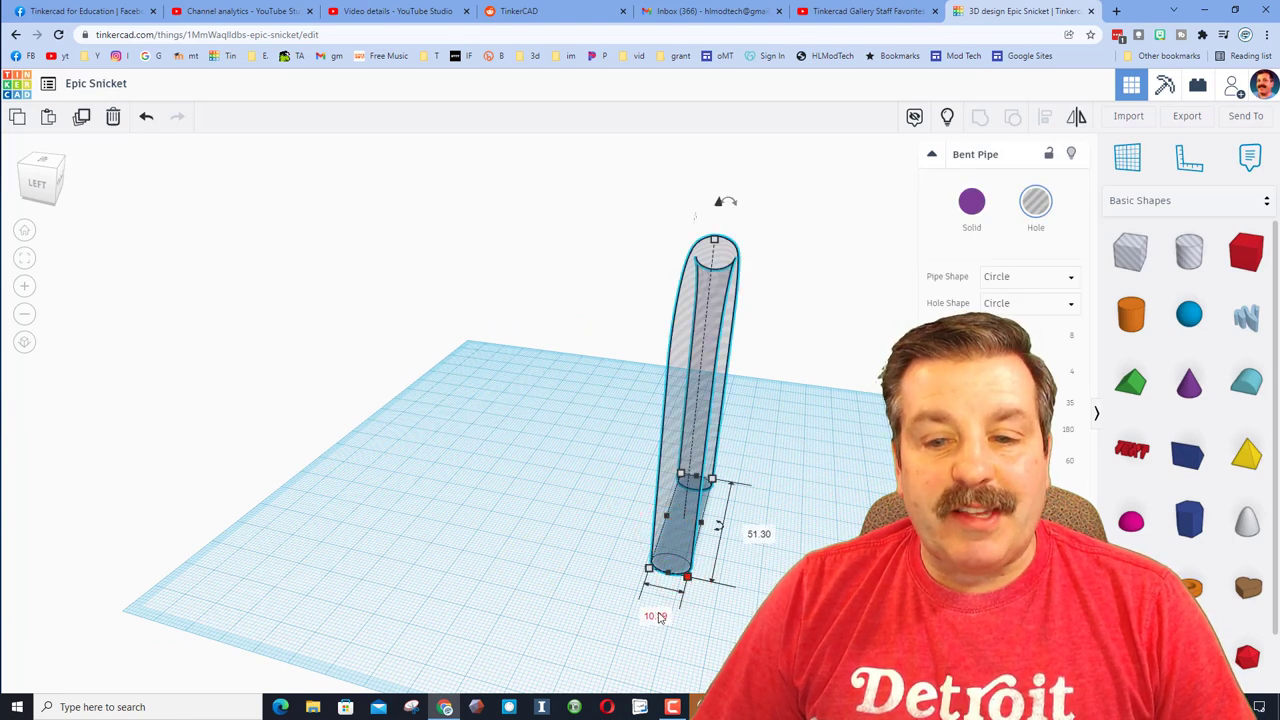
pyautogui.moveTo(1242, 260); pyautogui.dragTo(763, 591)
pyautogui.moveTo(763, 591); pyautogui.dragTo(474, 628, button='right')
pyautogui.moveTo(487, 618); pyautogui.dragTo(686, 606)
# Raise the red box above the top of the pipe hole and set its width to match the pipe hole's
pyautogui.moveTo(443, 676); pyautogui.dragTo(729, 606, button='right')
pyautogui.moveTo(740, 430); pyautogui.dragTo(730, 211)
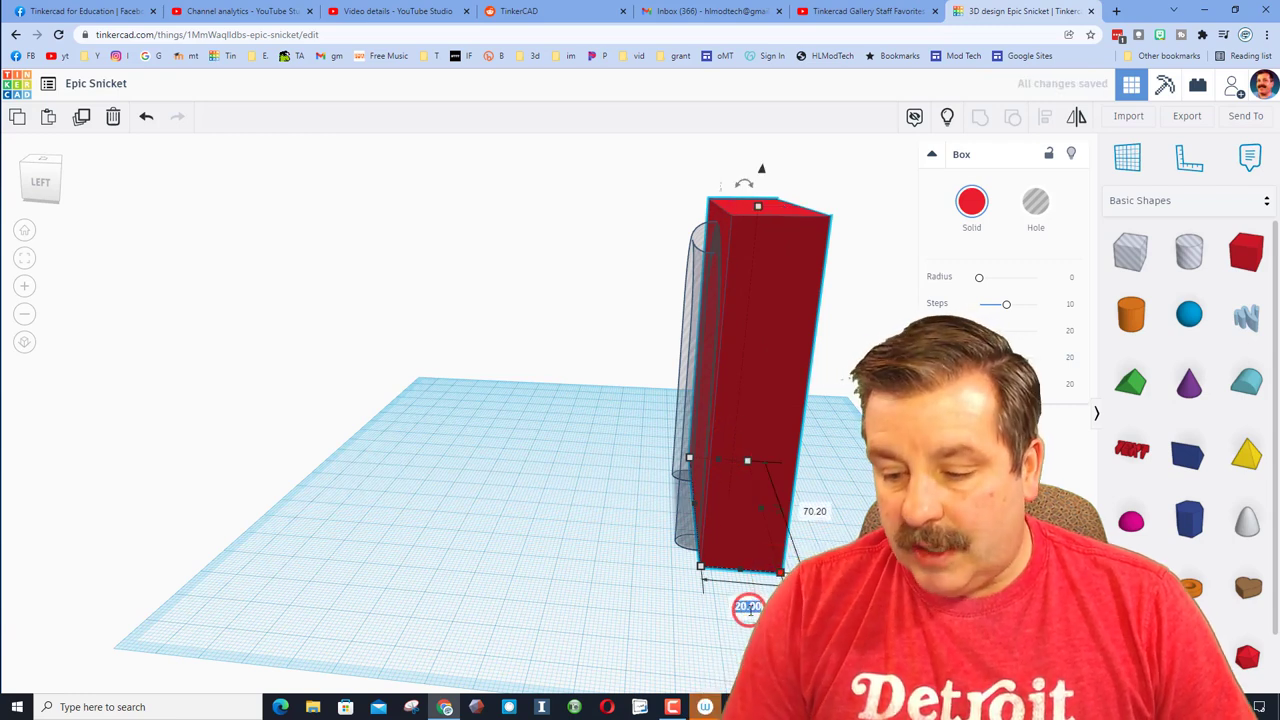
pyautogui.press('Return')
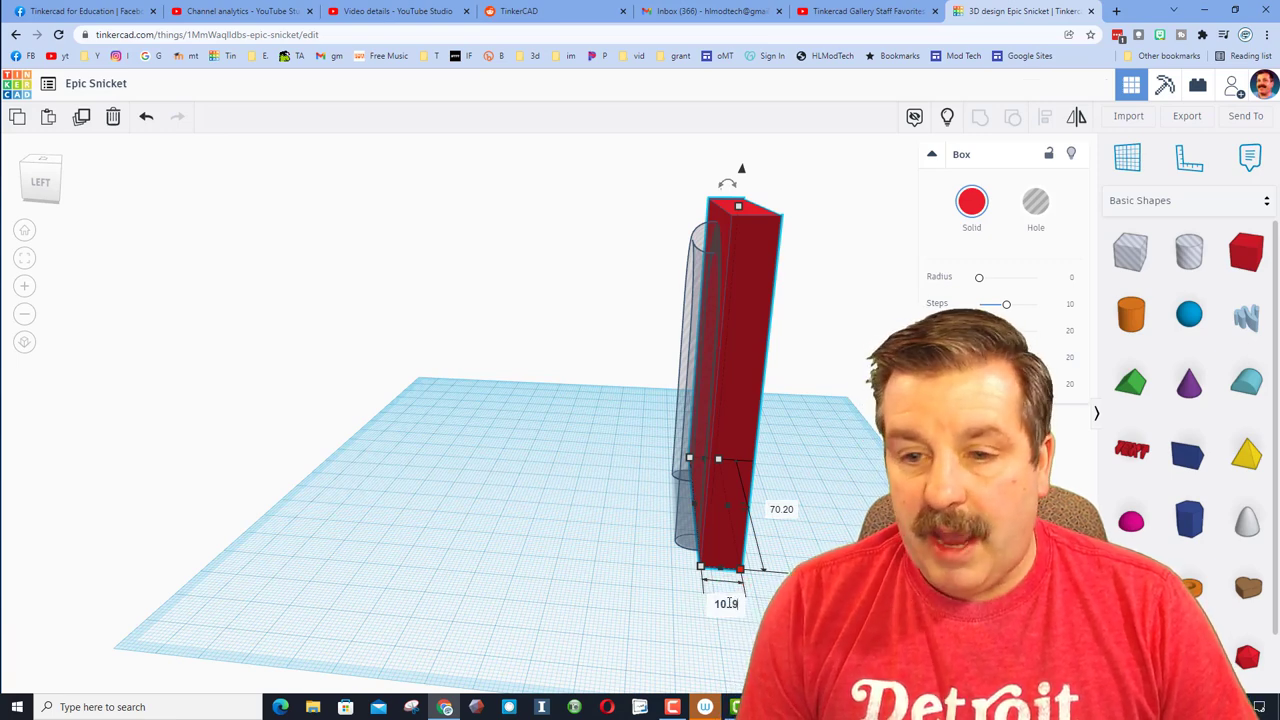
# Align the red box with the bent pipe hole, flush along one long side and centred along the box's length
pyautogui.click(620, 539)
pyautogui.moveTo(586, 345); pyautogui.dragTo(693, 428)
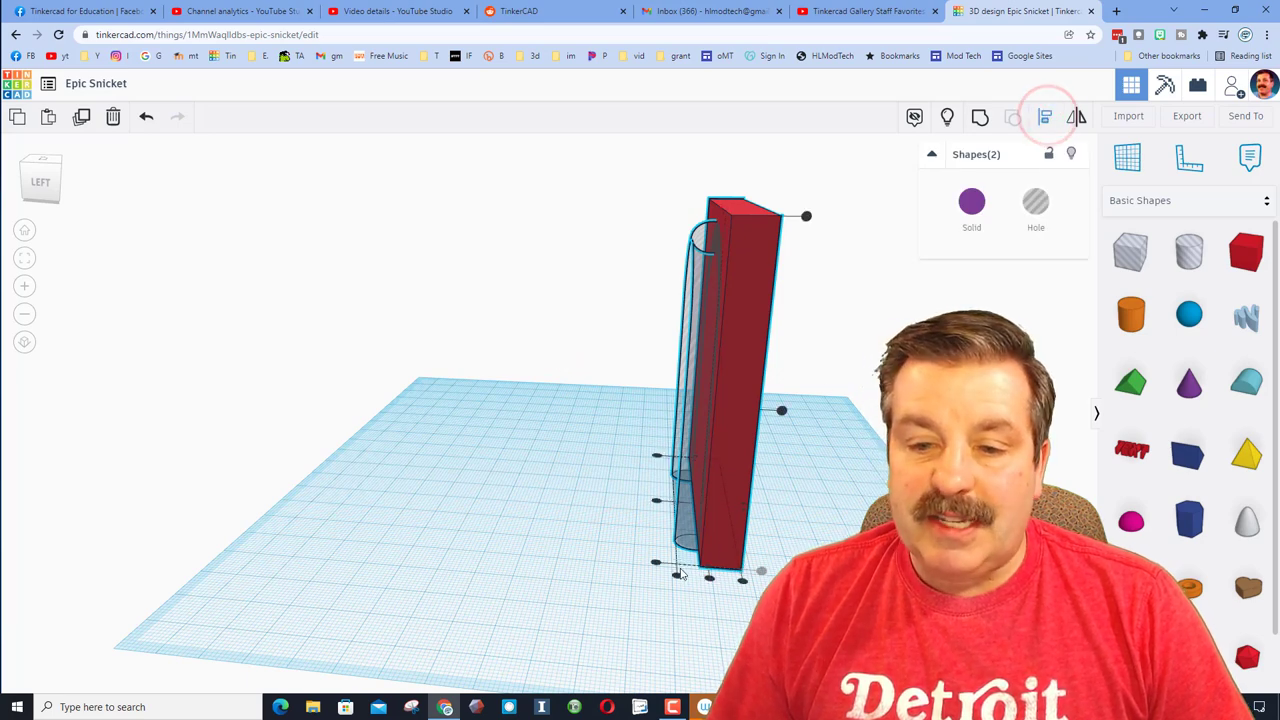
pyautogui.click(676, 575)
pyautogui.click(657, 501)
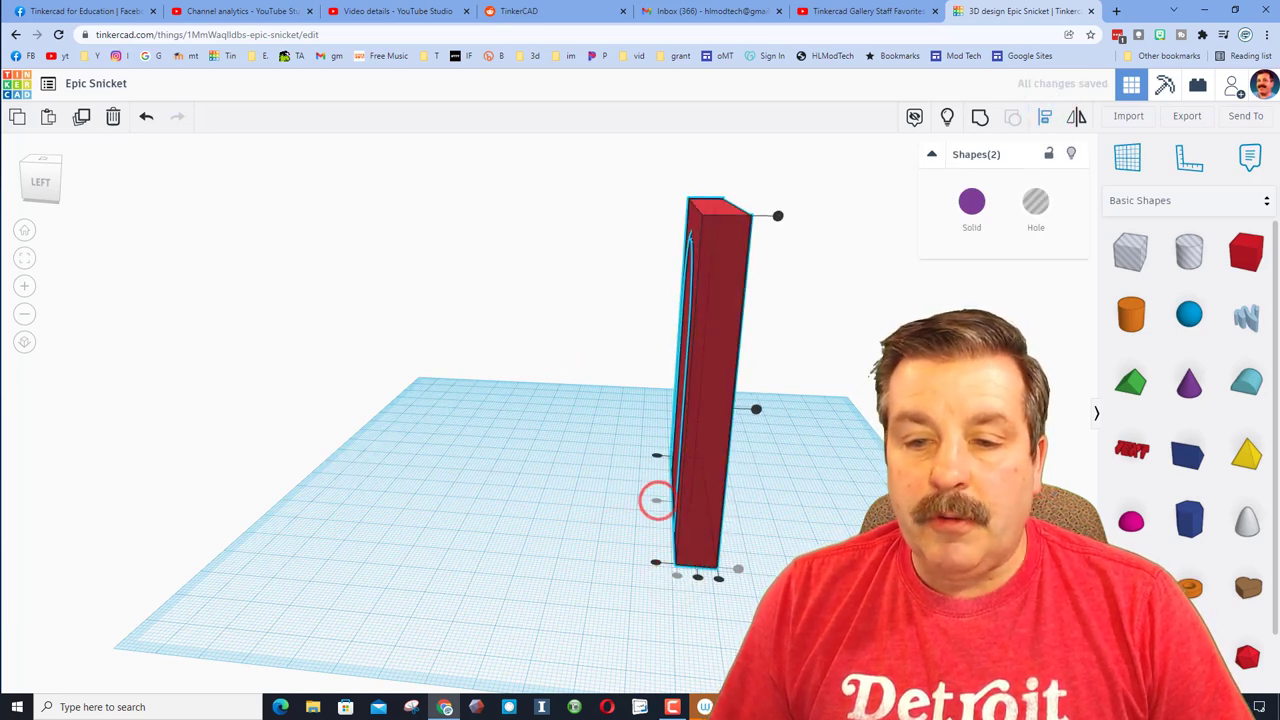
# Shift the red box 5.20 mm sideways in a straight line so its face cuts through the middle of the bent pipe hole
pyautogui.click(660, 543)
pyautogui.moveTo(660, 543); pyautogui.dragTo(718, 560, button='right')
pyautogui.click(718, 560)
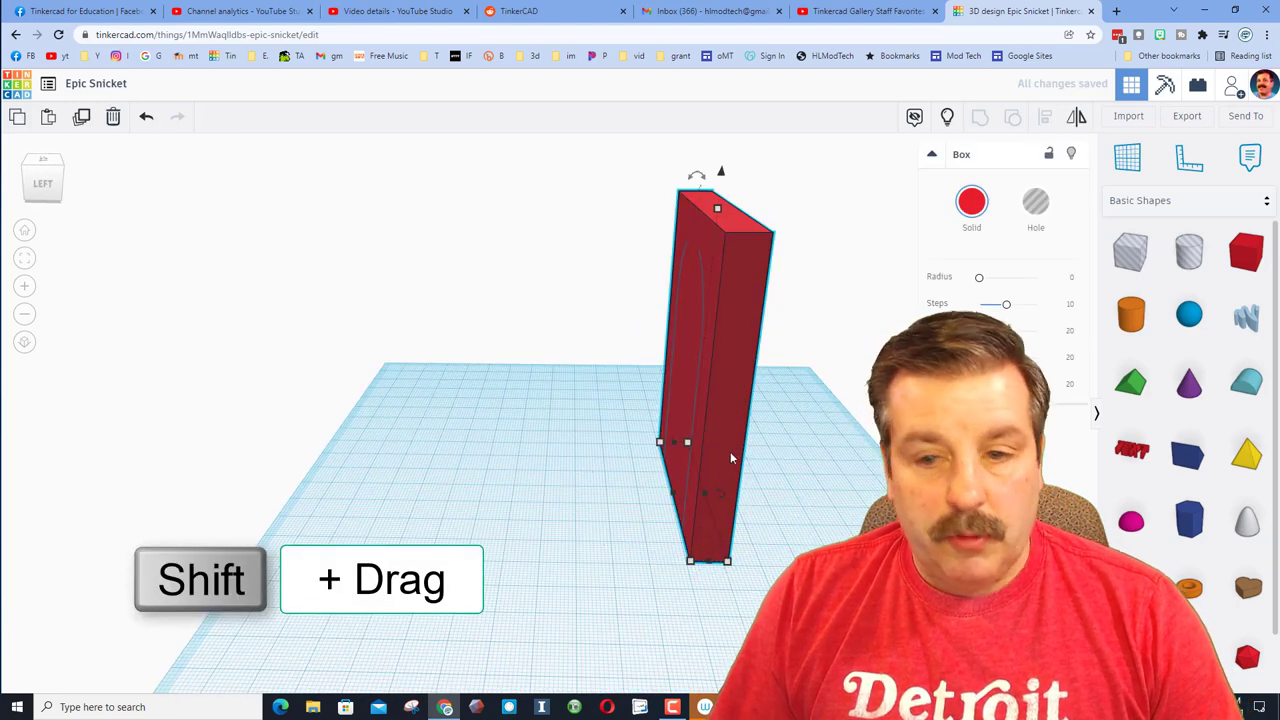
pyautogui.keyDown('shift'); pyautogui.moveTo(716, 457); pyautogui.dragTo(783, 460); pyautogui.keyUp('shift')
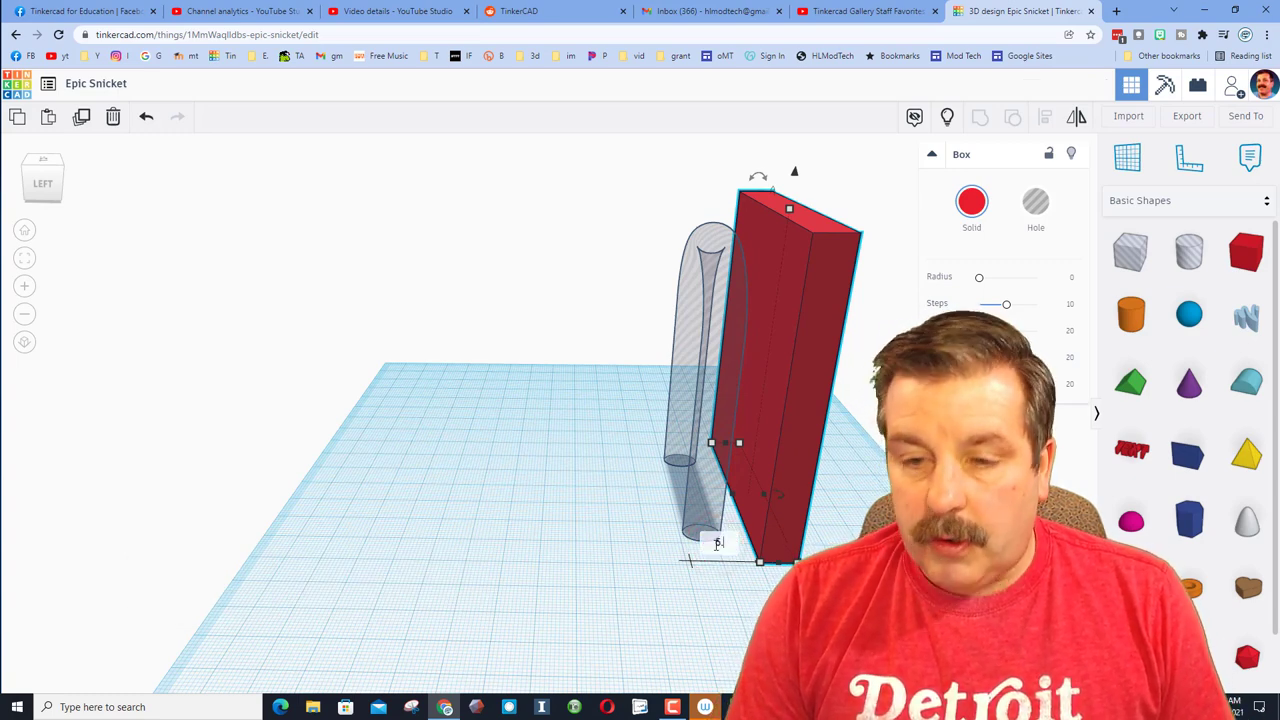
pyautogui.press('Return')
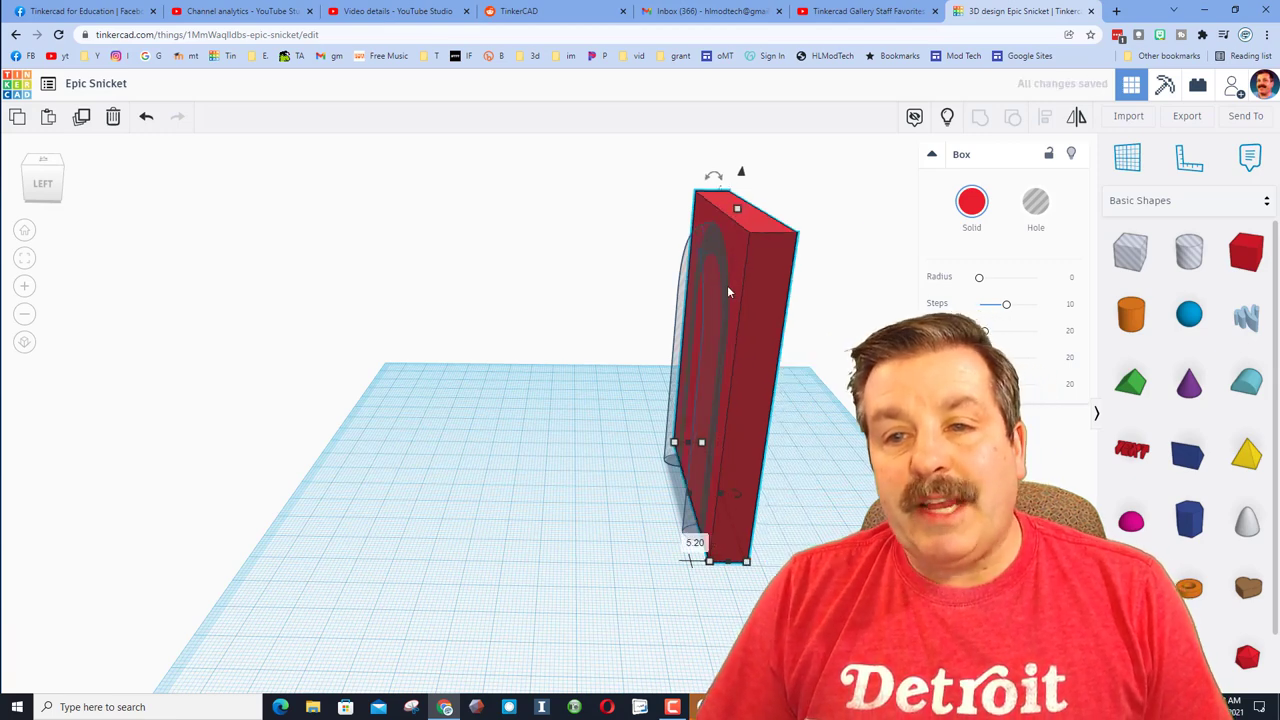
# Group the red box with the bent pipe hole and turn the resulting grooved block into a hole
pyautogui.click(640, 446)
pyautogui.moveTo(606, 458); pyautogui.dragTo(560, 335, button='right')
pyautogui.click(545, 311)
pyautogui.moveTo(602, 393); pyautogui.dragTo(743, 557)
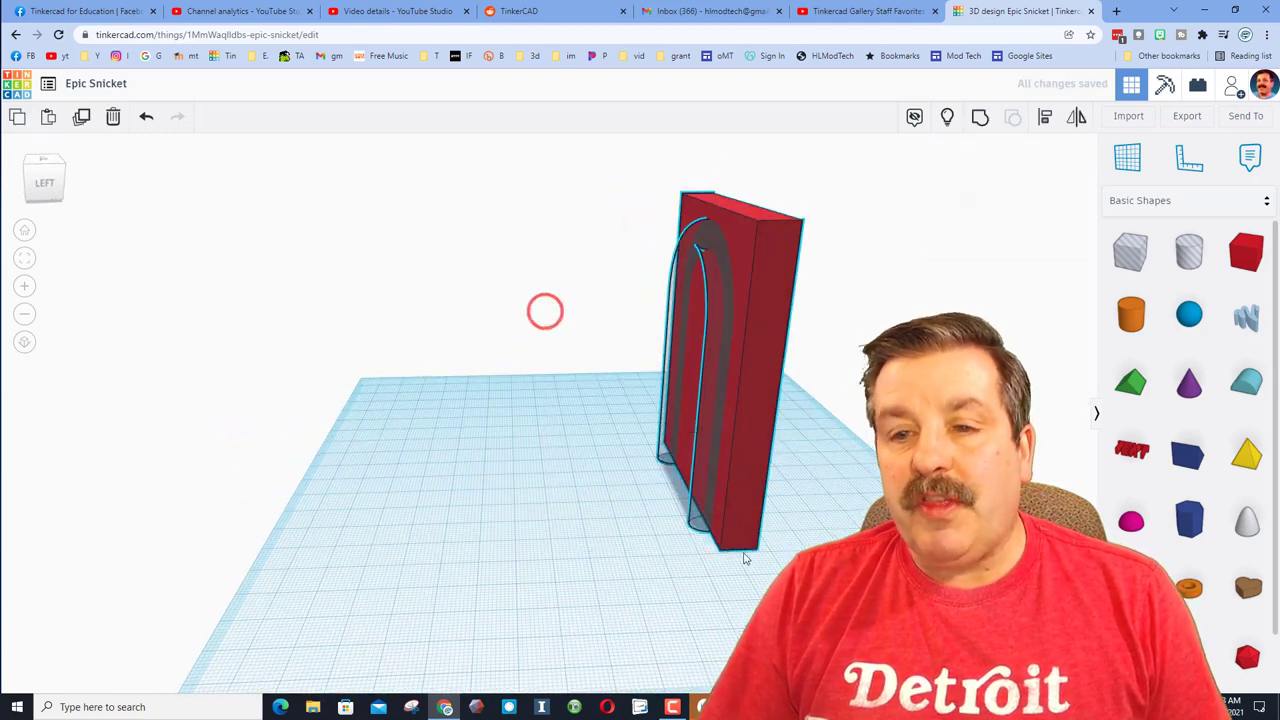
pyautogui.click(981, 118)
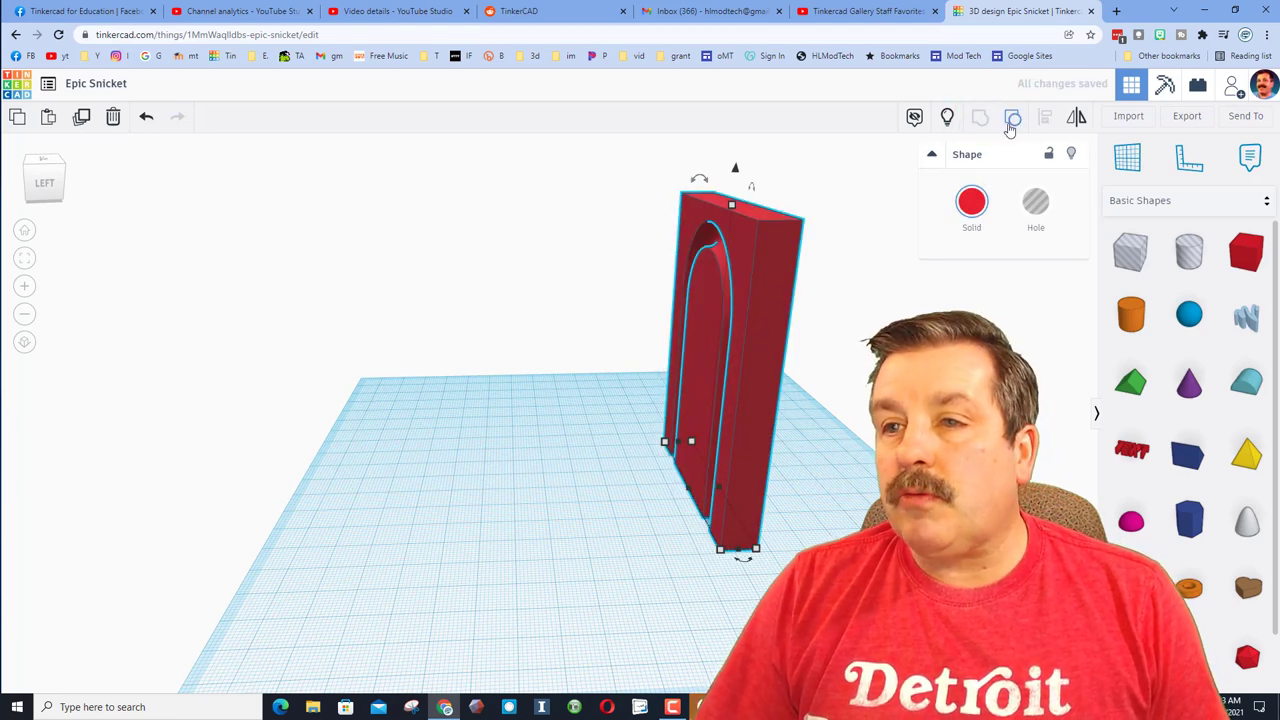
pyautogui.click(1038, 205)
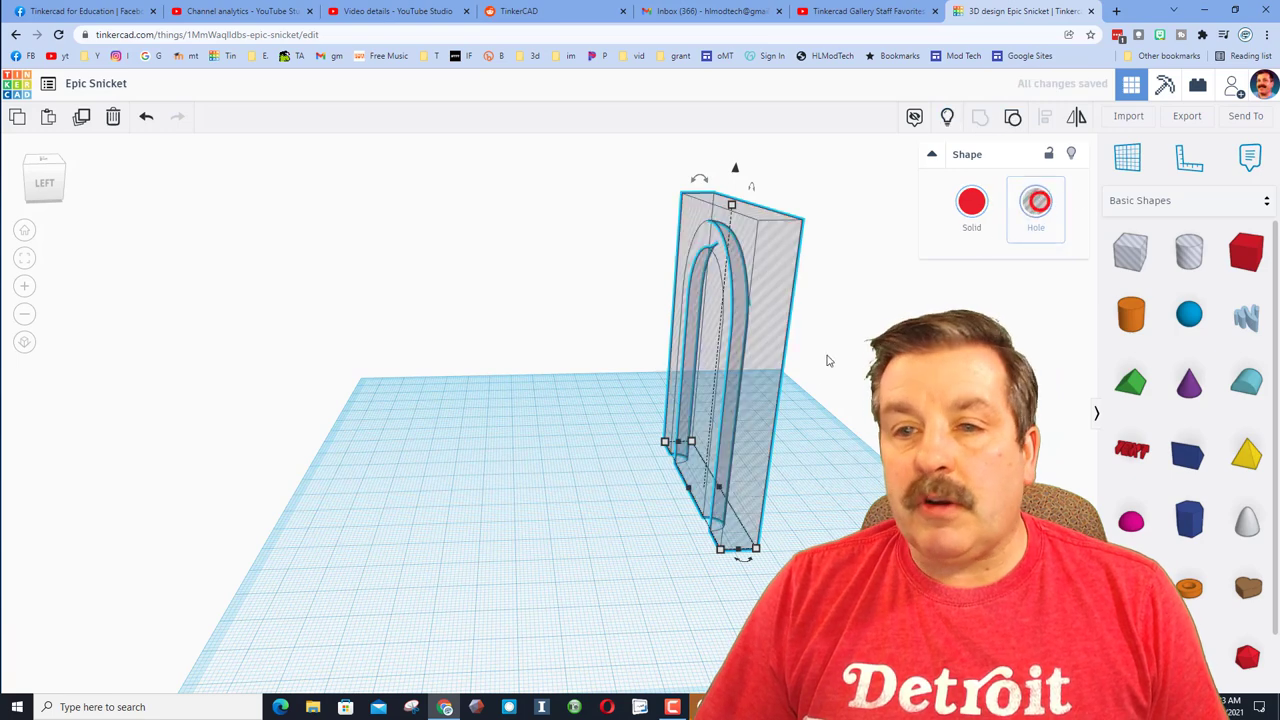
# Duplicate the grooved hole block, nudge the copy clear of the original, and mirror it so both grooves face each other
pyautogui.click(758, 420)
pyautogui.hotkey('ctrl', 'd')
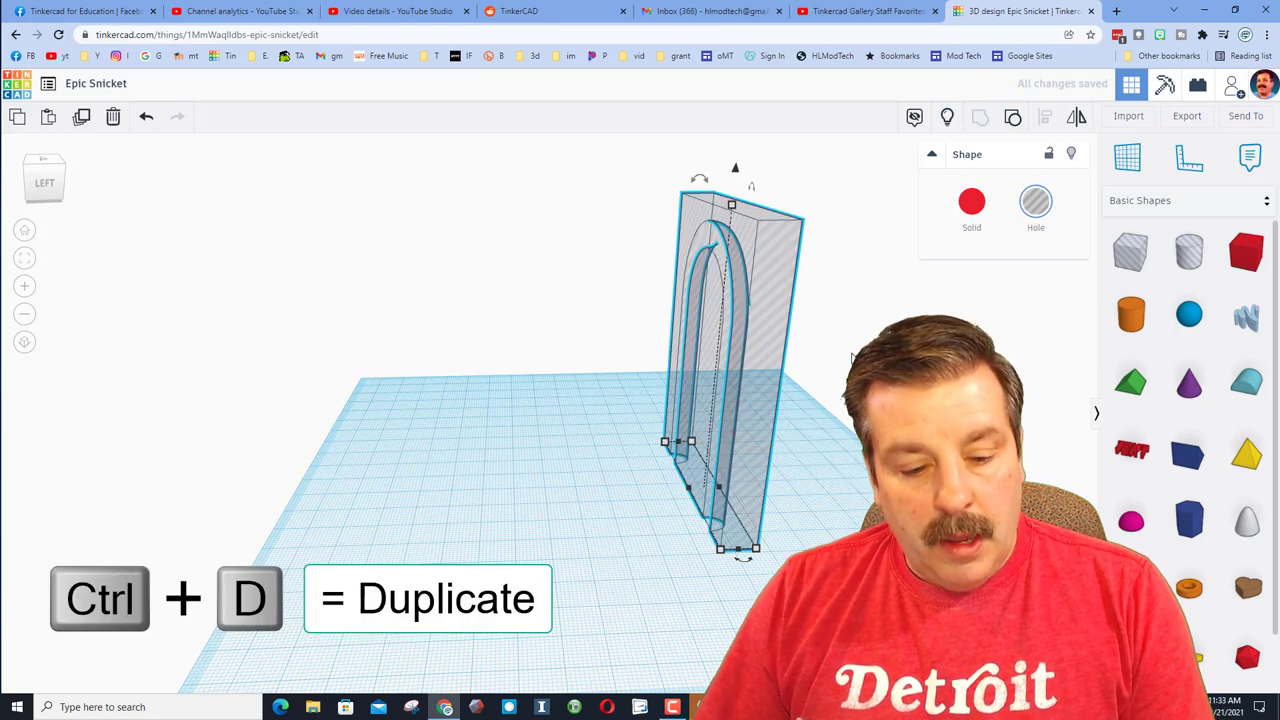
pyautogui.hotkey('ctrl', 'd')
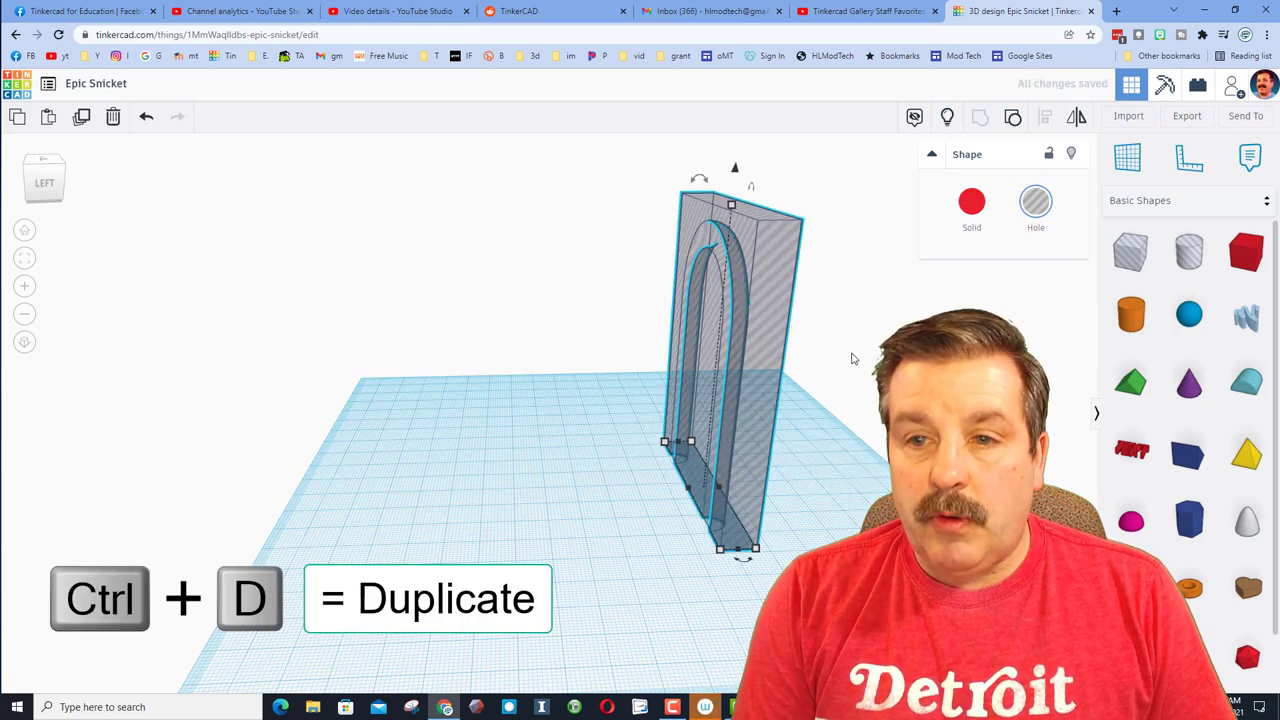
pyautogui.press('Left')
pyautogui.press('Left')
pyautogui.hotkey('shift', 'Left')
pyautogui.hotkey('shift', 'Left')
pyautogui.hotkey('shift', 'Left')
pyautogui.hotkey('shift', 'Left')
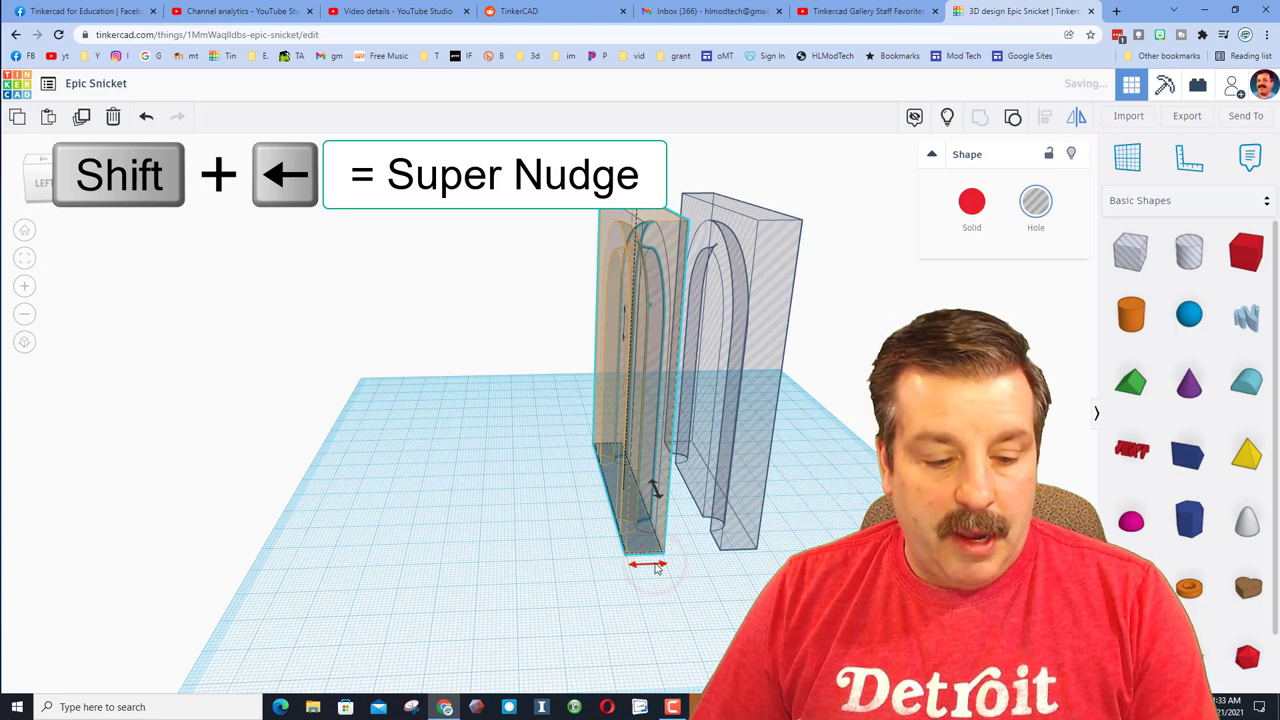
# Place a workplane on the original block's grooved face and drop the mirrored copy onto it so both halves meet
pyautogui.press('w')
pyautogui.click(691, 212)
pyautogui.click(690, 212)
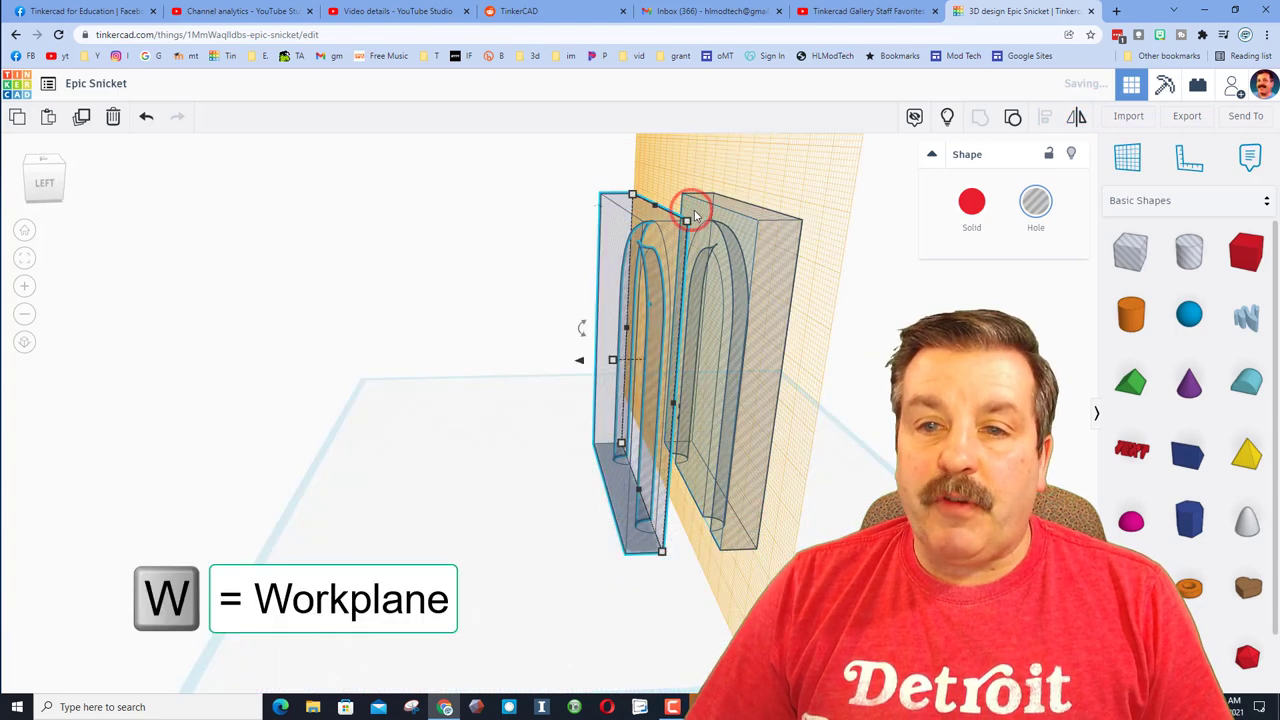
pyautogui.press('d')
# Group the two grooved halves into a single hole block enclosing the pipe-shaped cavity
pyautogui.click(620, 497)
pyautogui.moveTo(573, 497); pyautogui.dragTo(673, 445, button='right')
pyautogui.moveTo(643, 609); pyautogui.dragTo(749, 569)
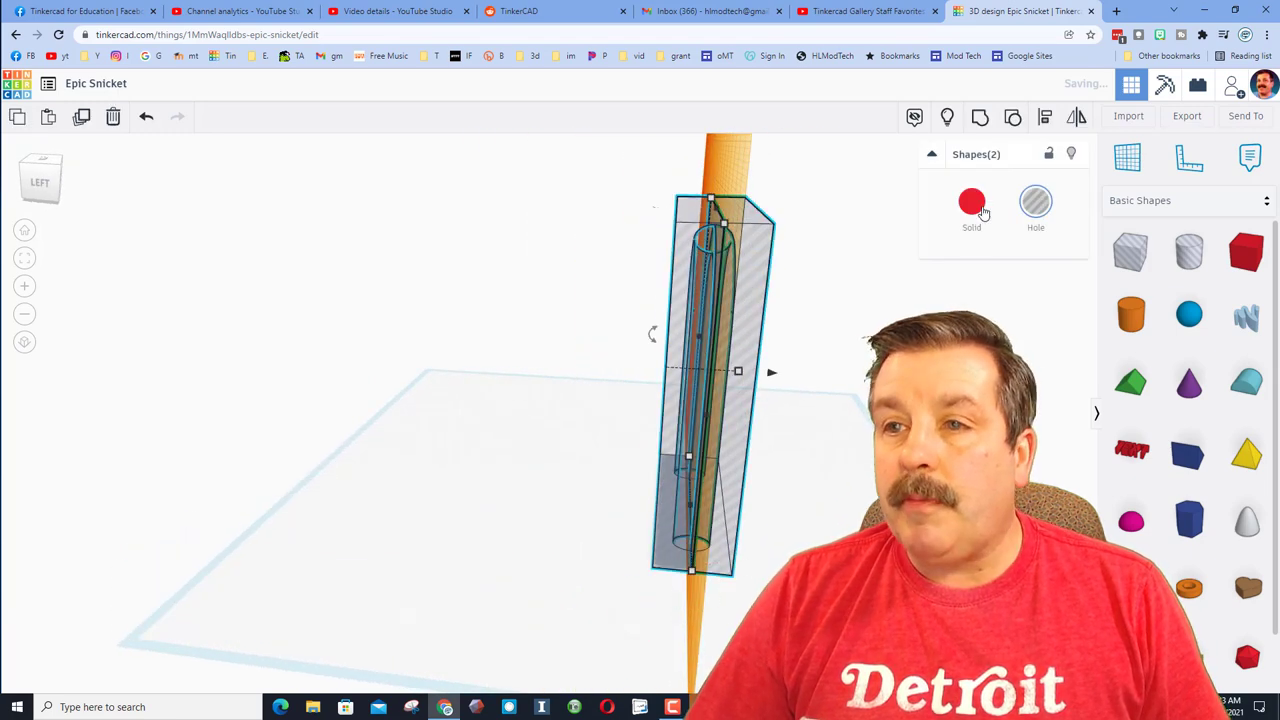
pyautogui.click(978, 119)
pyautogui.click(979, 119)
# Show the hidden red arch and, back on the default workplane, centre it inside the hole block along both horizontal axes
pyautogui.click(945, 117)
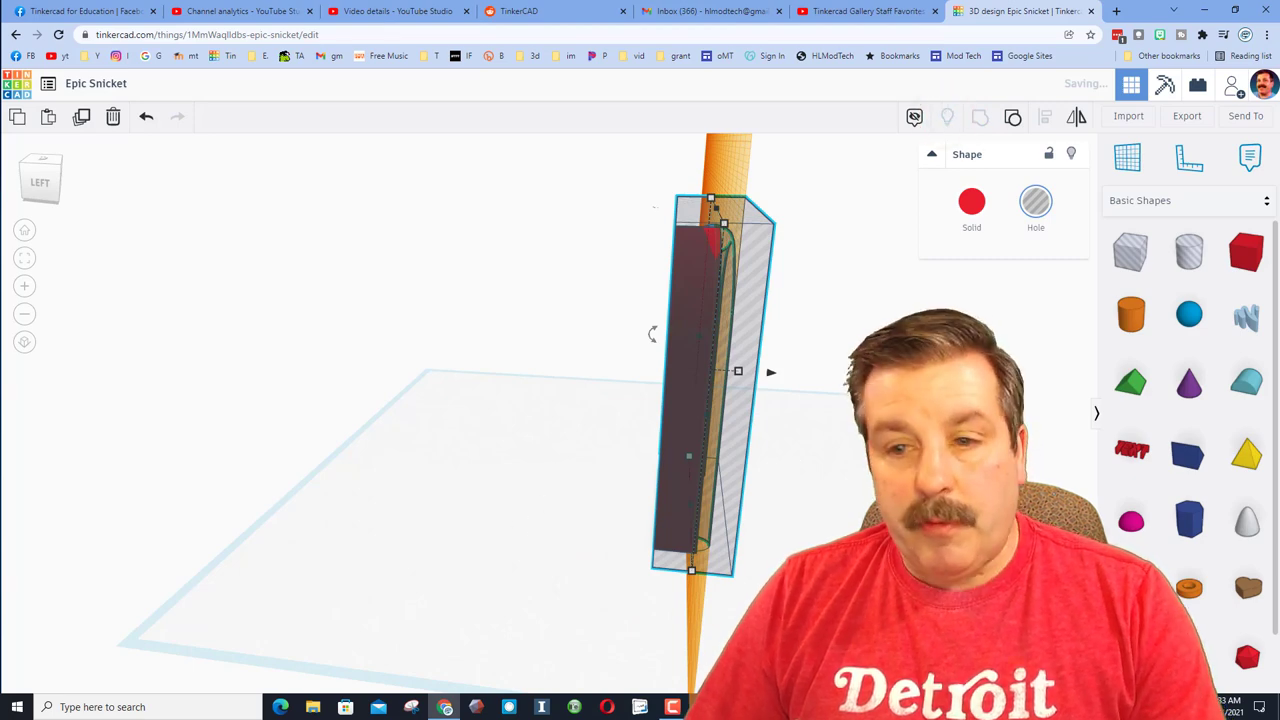
pyautogui.press('w')
pyautogui.moveTo(600, 440)
pyautogui.mouseDown(button='right')
pyautogui.moveTo(440, 460)
pyautogui.moveTo(600, 458)
pyautogui.mouseUp(button='right')
pyautogui.moveTo(580, 514); pyautogui.dragTo(566, 486, button='right')
pyautogui.moveTo(569, 487); pyautogui.dragTo(663, 566)
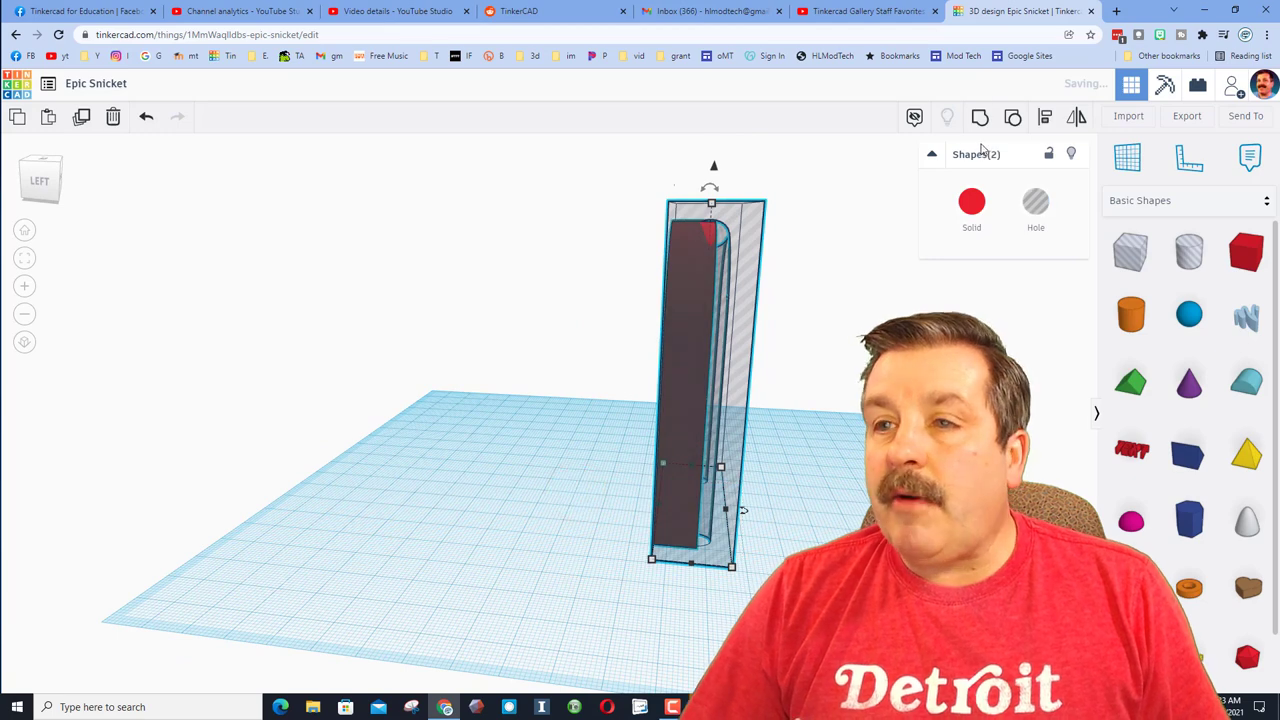
pyautogui.click(1046, 117)
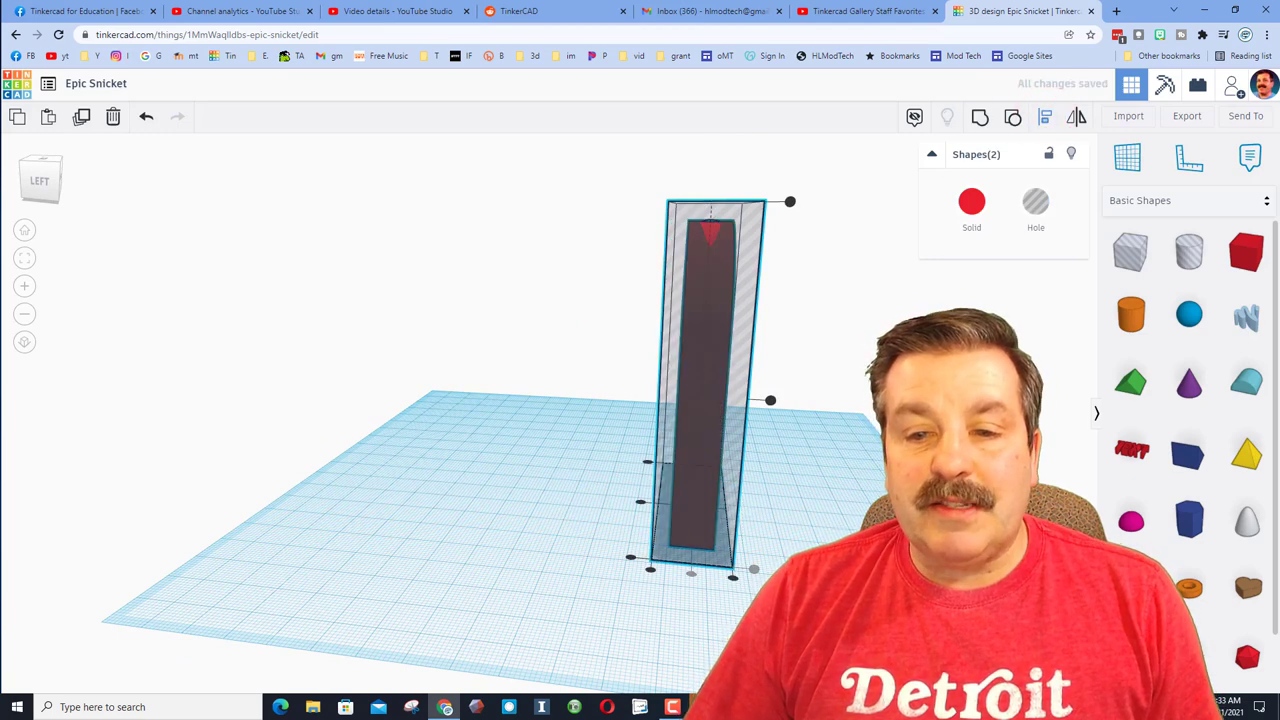
pyautogui.click(691, 573)
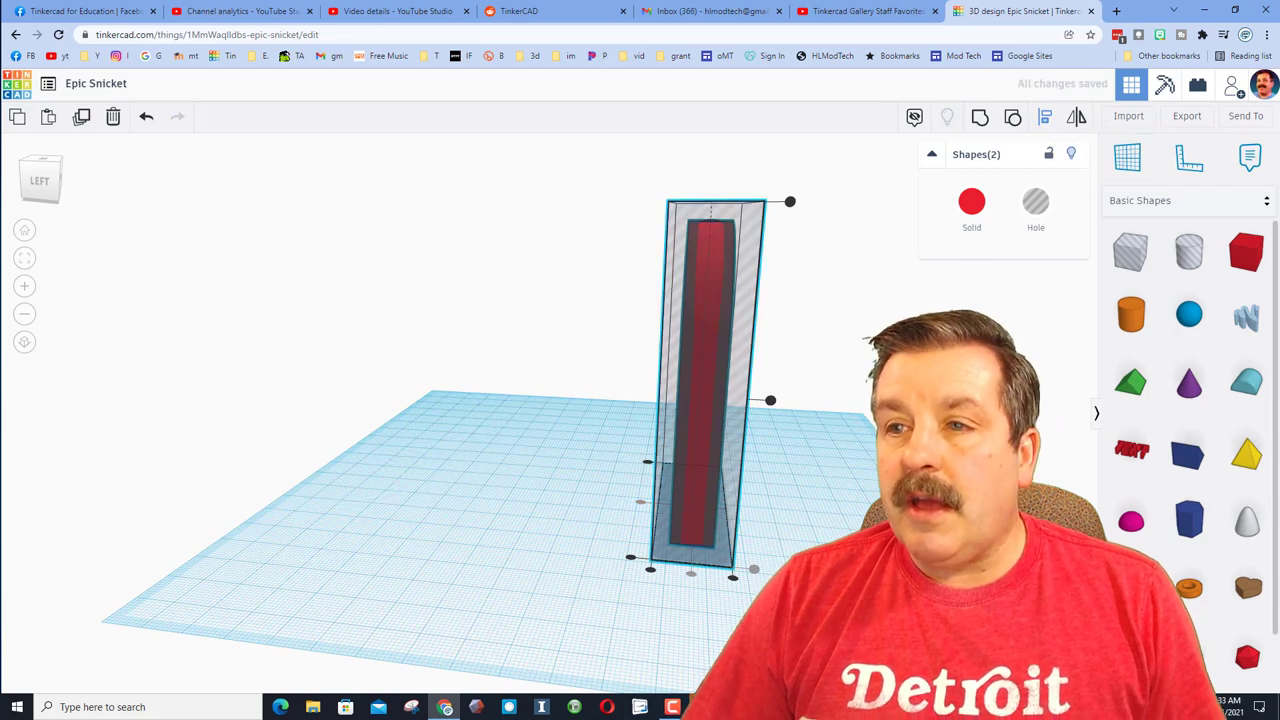
# Group the red arch with the hole block to cut it into a rounded arch, and view it from the front
pyautogui.hotkey('ctrl', 'g')
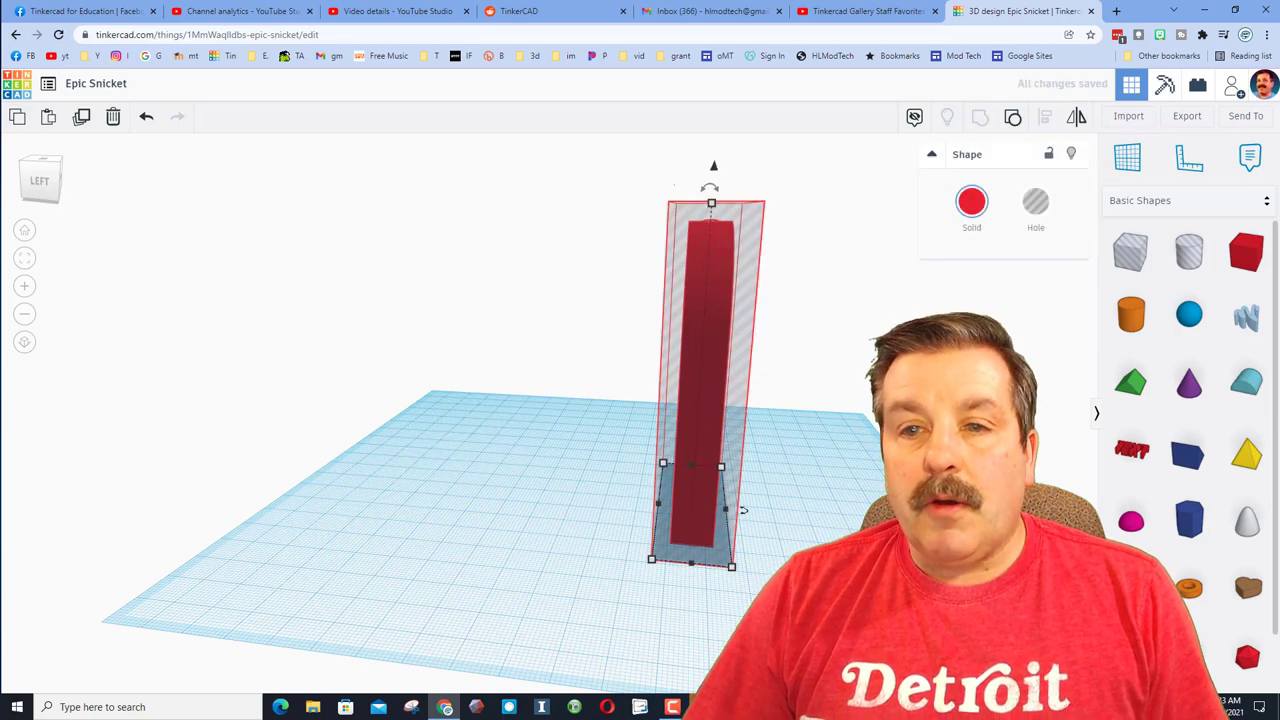
pyautogui.moveTo(760, 500); pyautogui.dragTo(190, 550, button='right')
pyautogui.moveTo(420, 520); pyautogui.dragTo(100, 555, button='right')
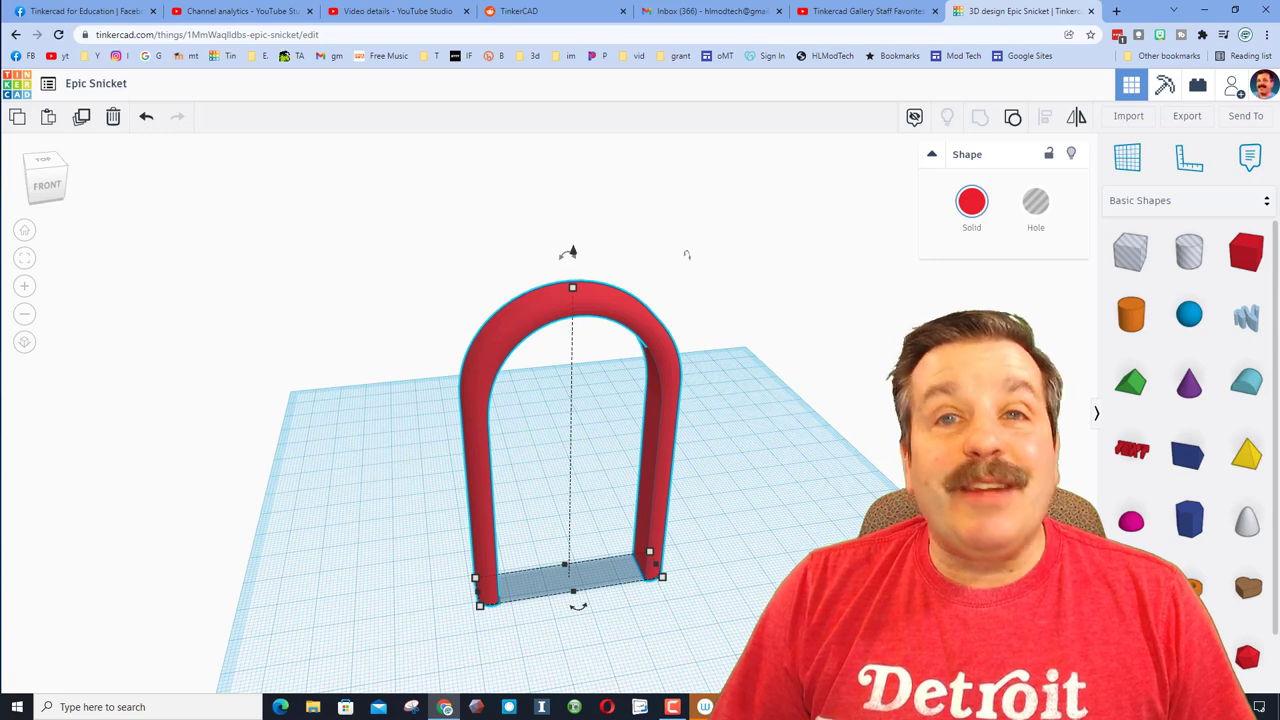